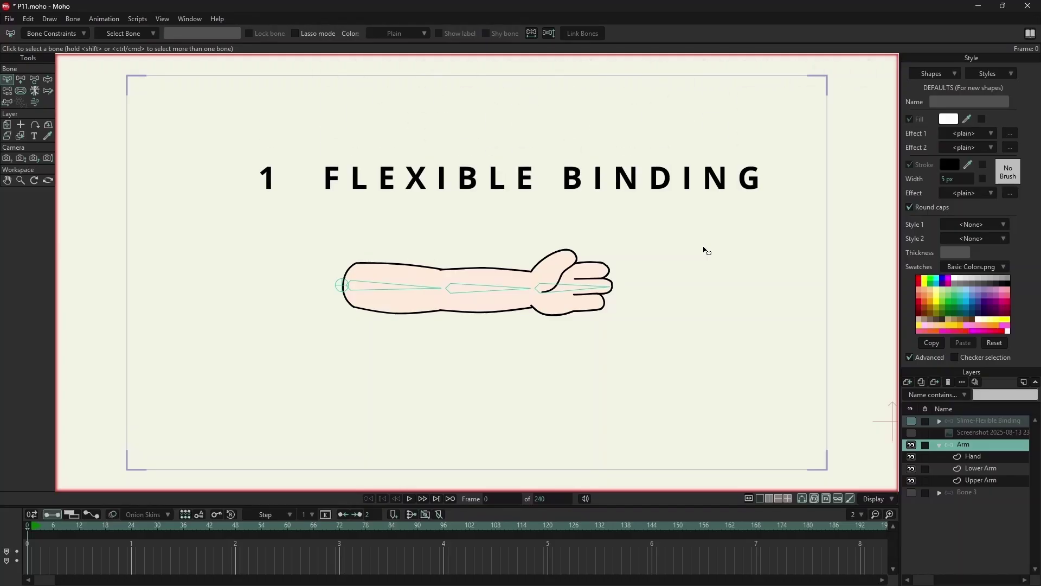
Step: Inspect the Upper Arm, Lower Arm and Hand layers, then reselect the Arm bone layer
left_click(979, 482)
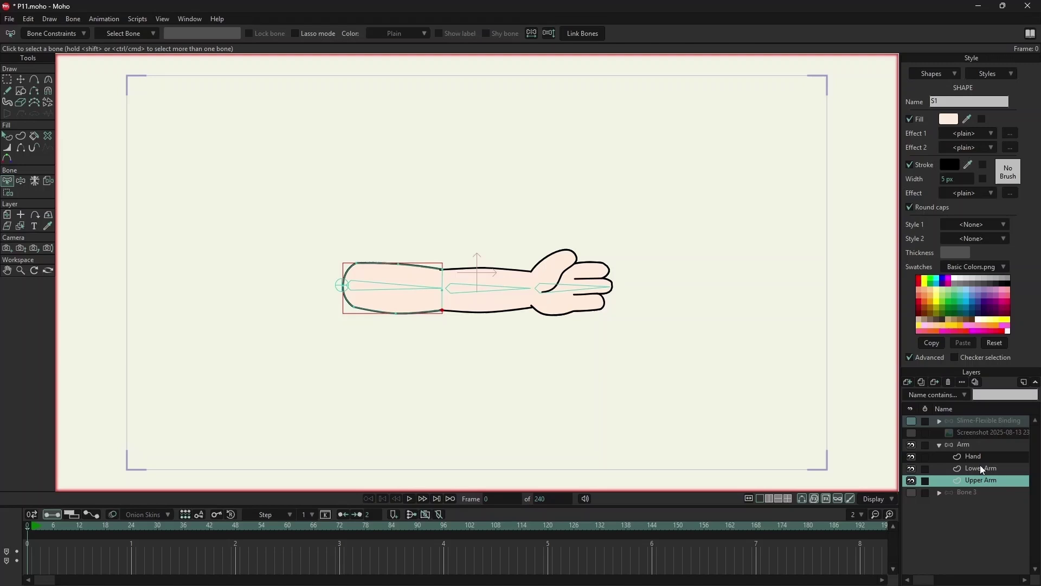
left_click(981, 464)
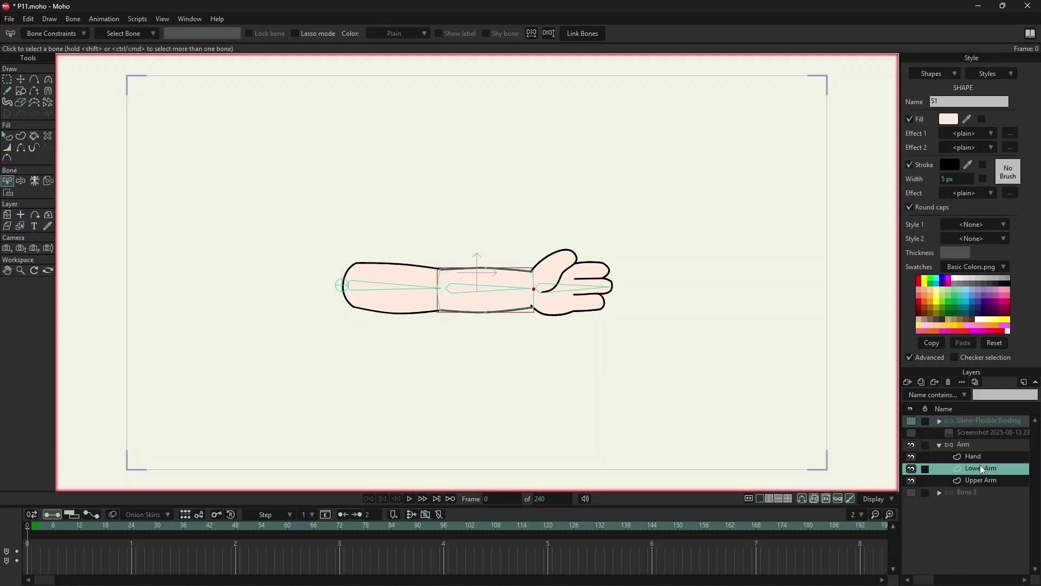
left_click(980, 457)
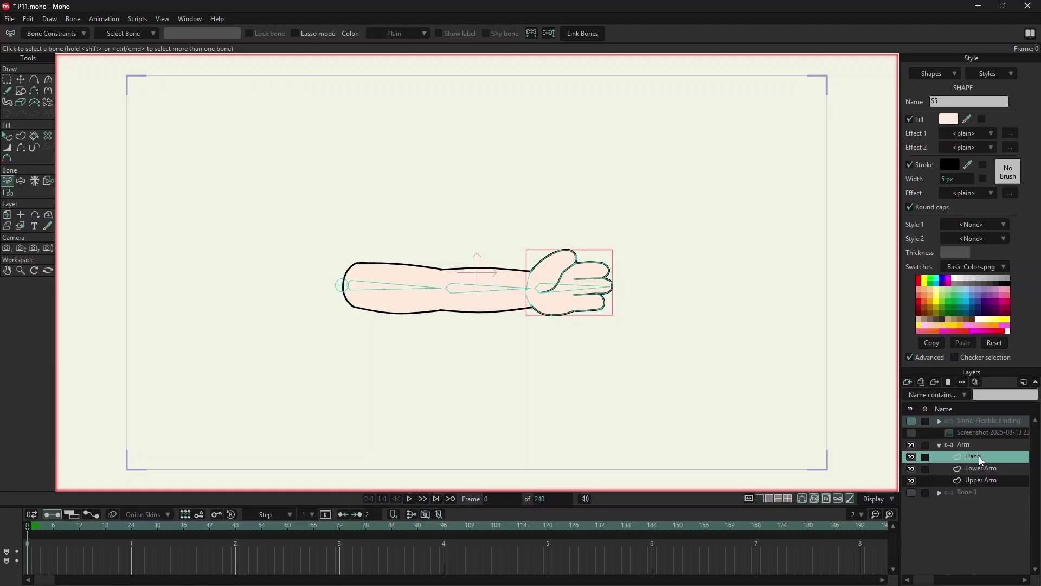
left_click(964, 445)
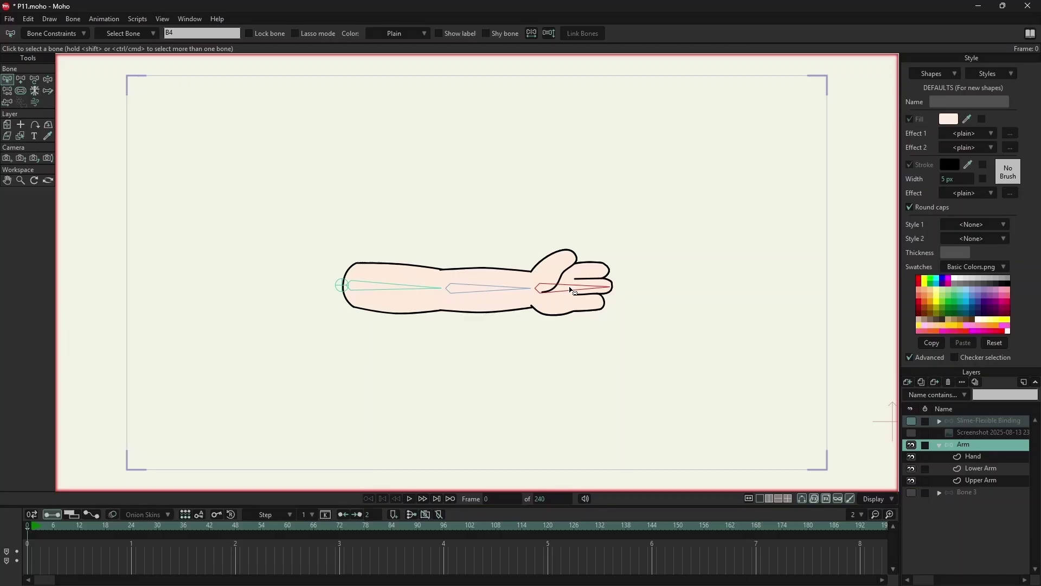
Step: Select the upper arm, lower arm and hand bones and swing the arm by the hand
left_click(47, 80)
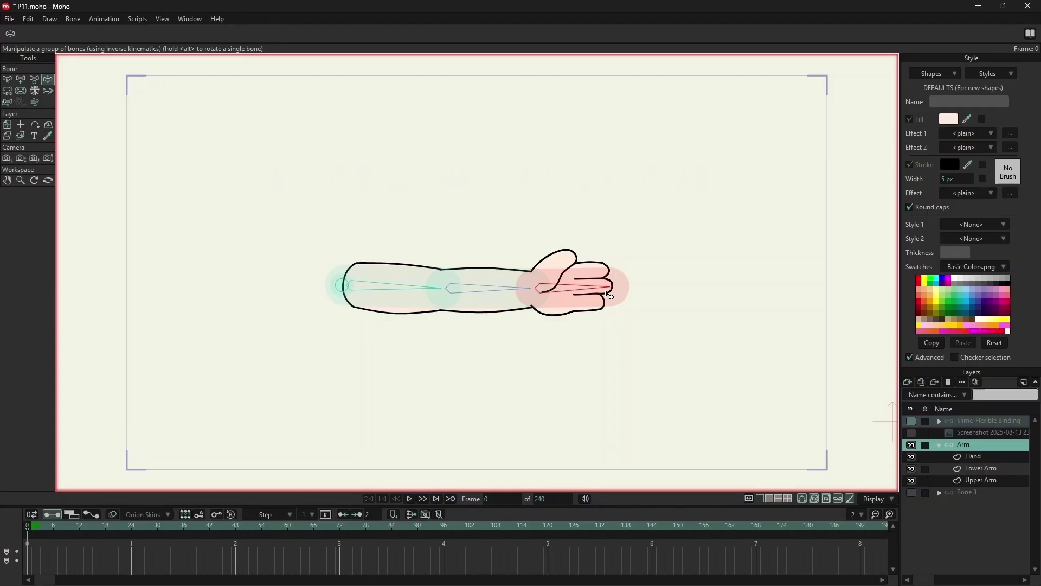
left_click(422, 296)
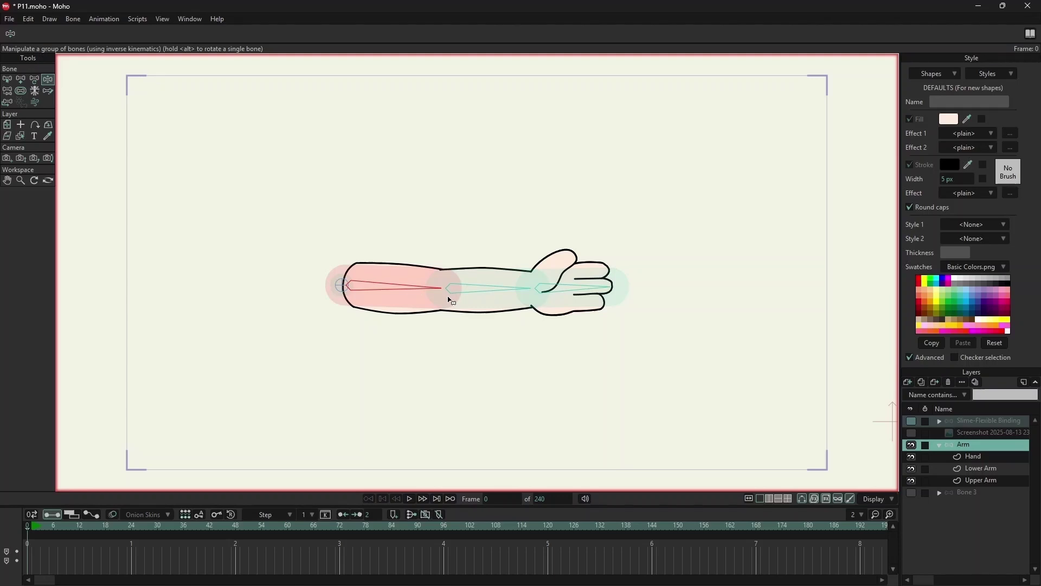
left_click(477, 296)
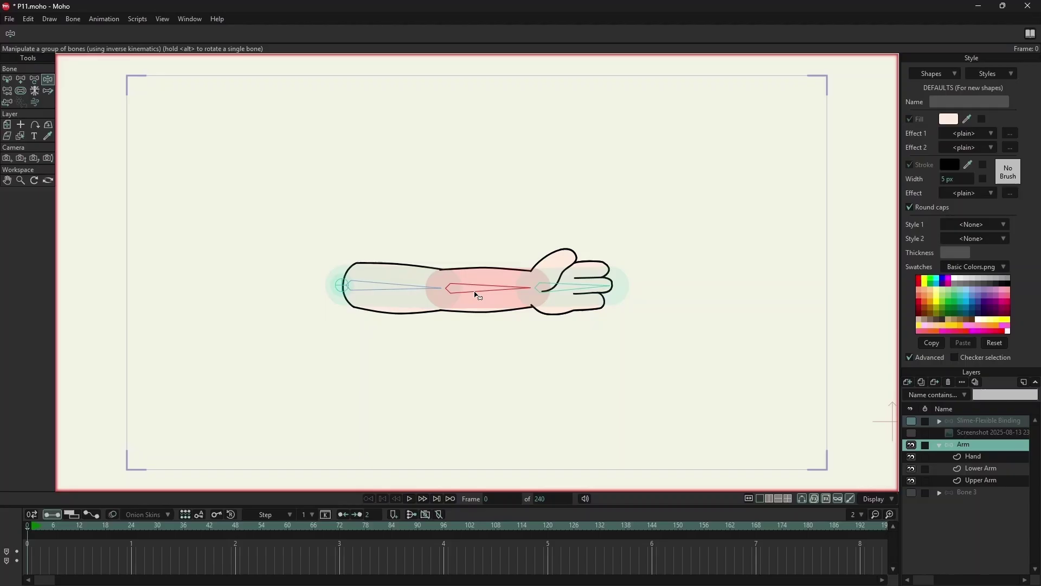
left_click(577, 291)
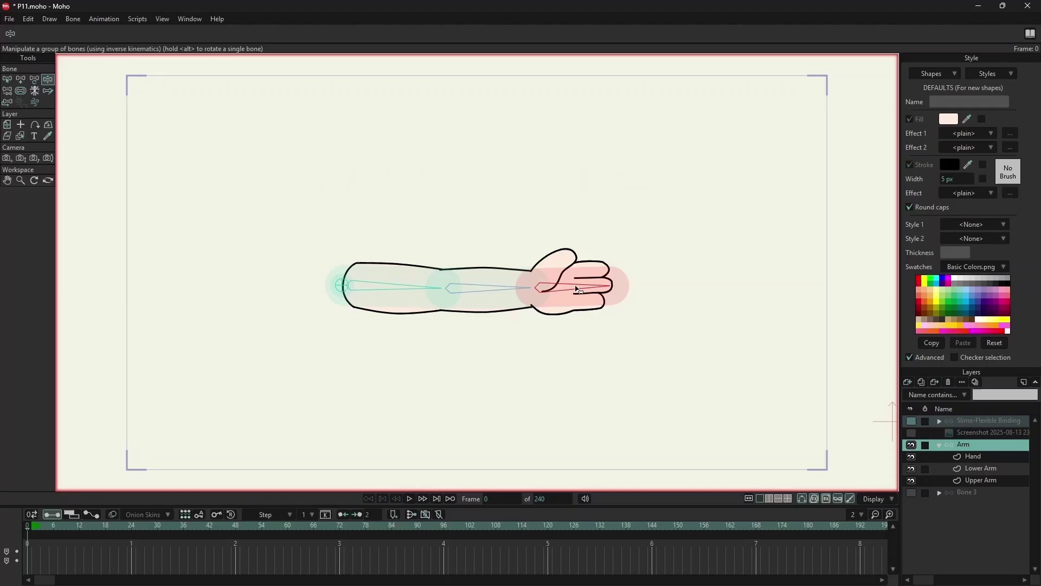
left_click_drag(578, 289, 586, 313)
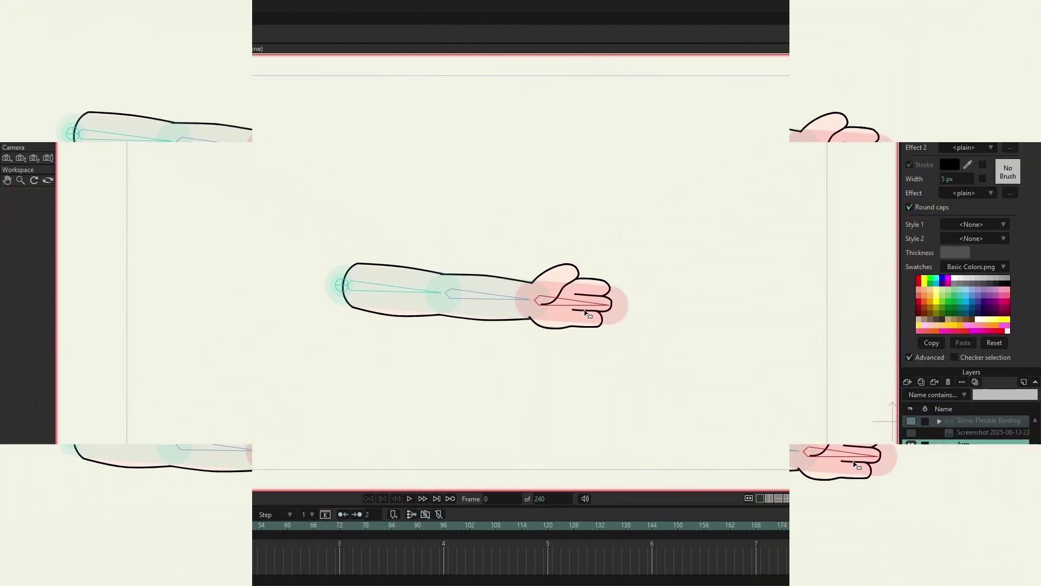
left_click(21, 91)
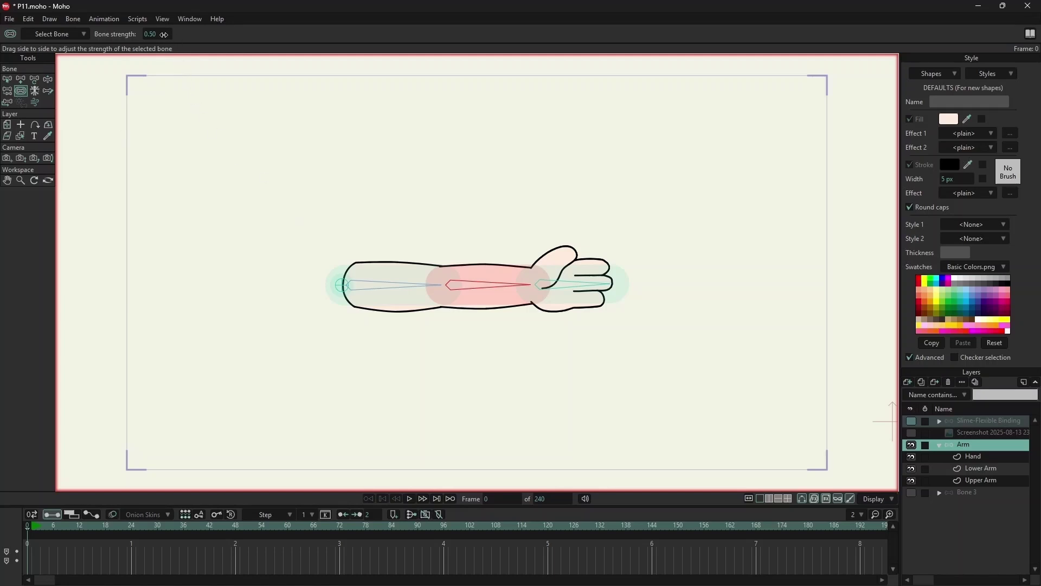
Step: Set the lower arm bone's strength to 1.5 and bend the arm to test it
left_click(163, 34)
left_click(167, 35)
key("BackSpace")
key("BackSpace")
key("BackSpace")
key("BackSpace")
type("1.5")
key("Return")
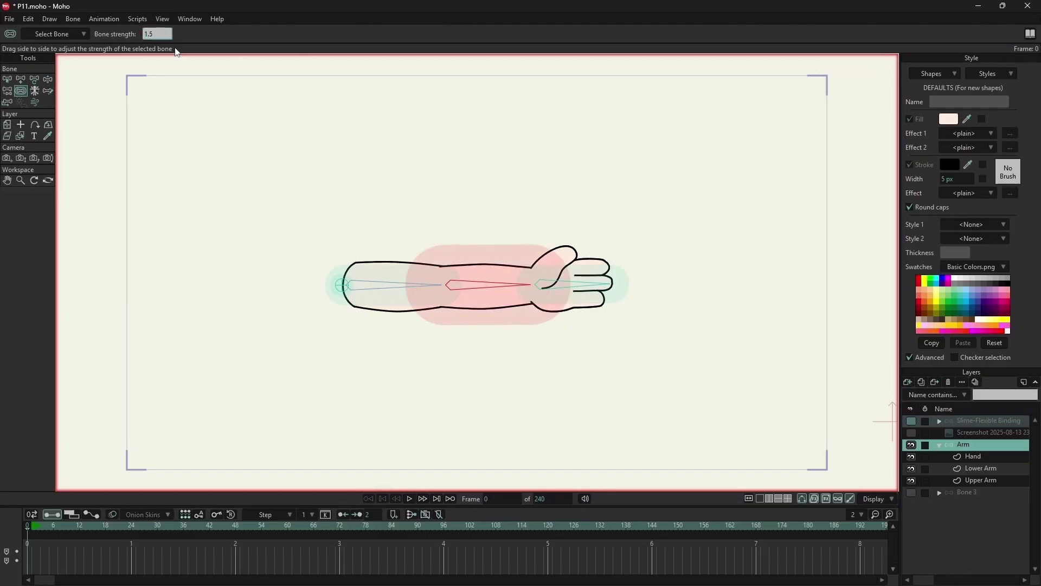
key("z")
mouse_move(510, 290)
left_mouse_down()
mouse_move(490, 223)
mouse_move(508, 279)
mouse_move(523, 285)
left_mouse_up()
Step: Lower the bone's strength and bend the elbow up and down to test the deformation
key("s")
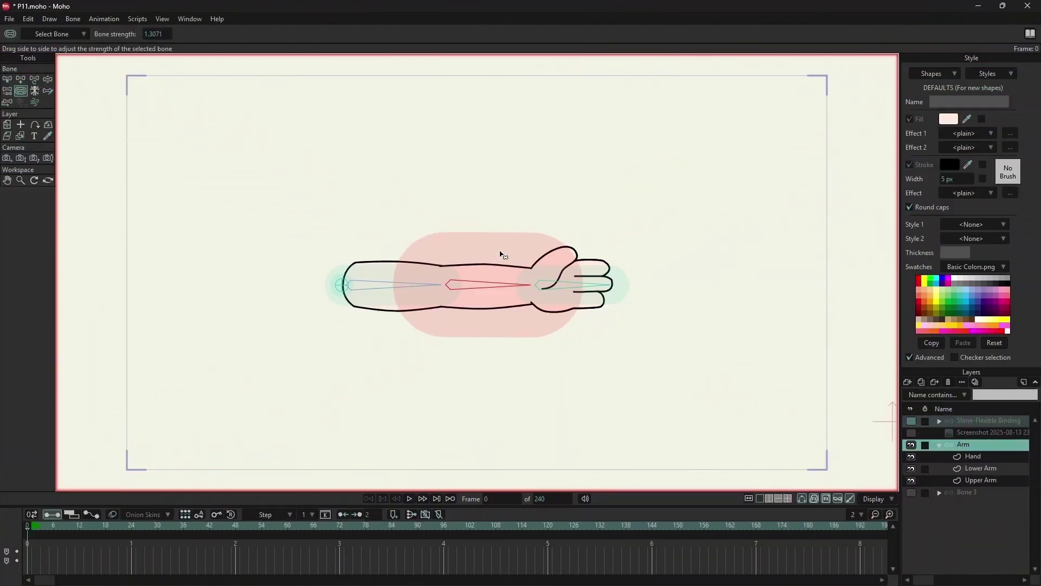
left_click_drag(500, 253, 454, 274)
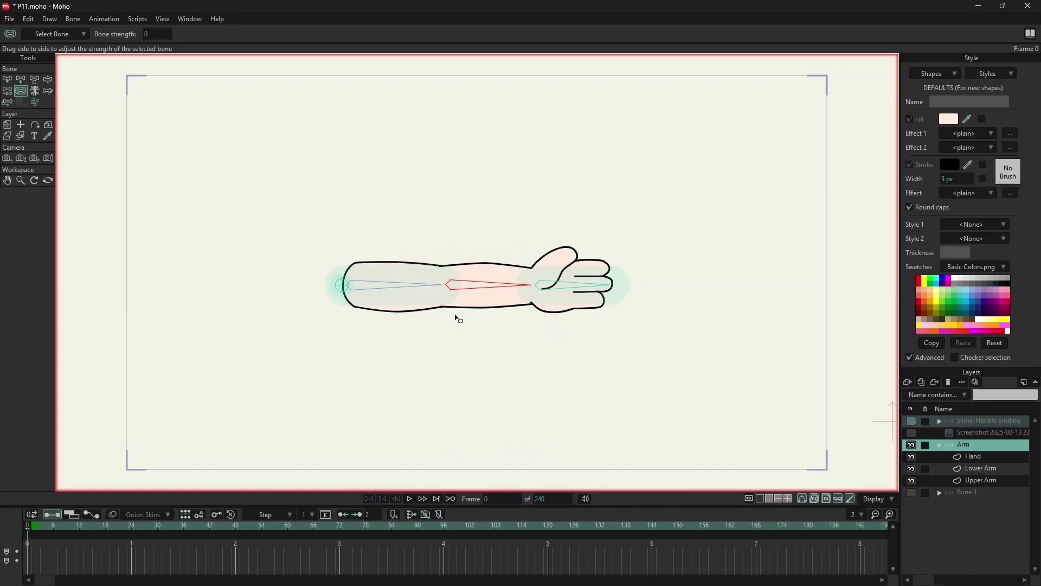
left_click(47, 79)
mouse_move(517, 288)
left_mouse_down()
mouse_move(437, 214)
mouse_move(500, 272)
mouse_move(458, 260)
mouse_move(513, 296)
left_mouse_up()
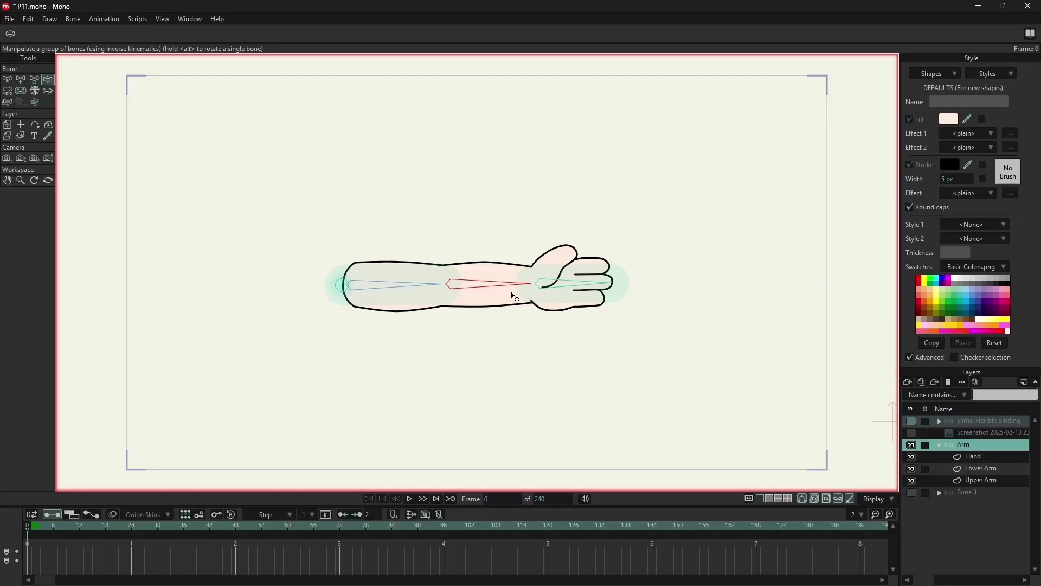
left_click_drag(511, 296, 379, 352)
left_click(21, 92)
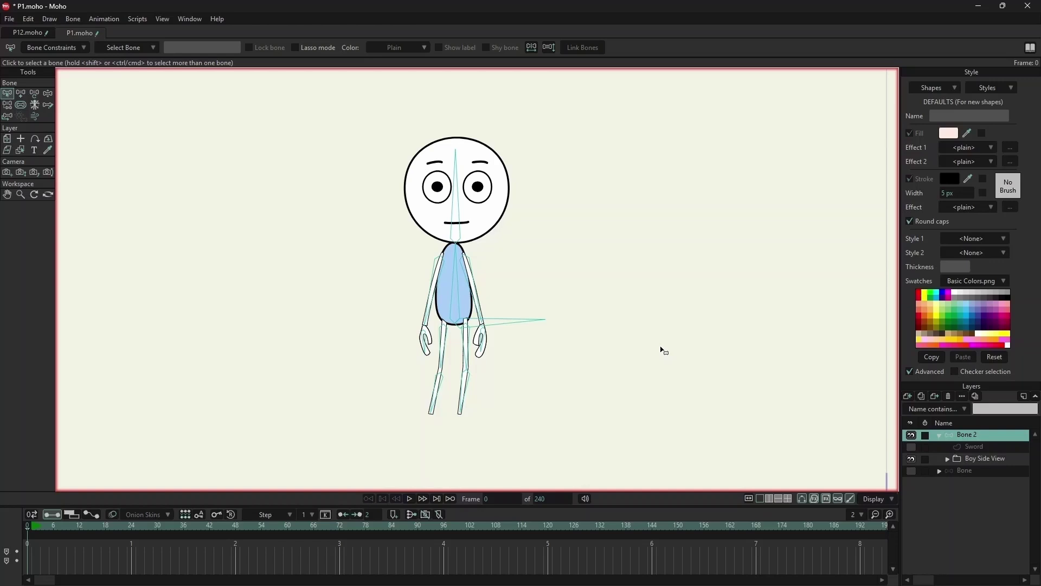
Step: Pose the P1 character's arm out to the side and rebend its leg to test the link bones
left_click(48, 94)
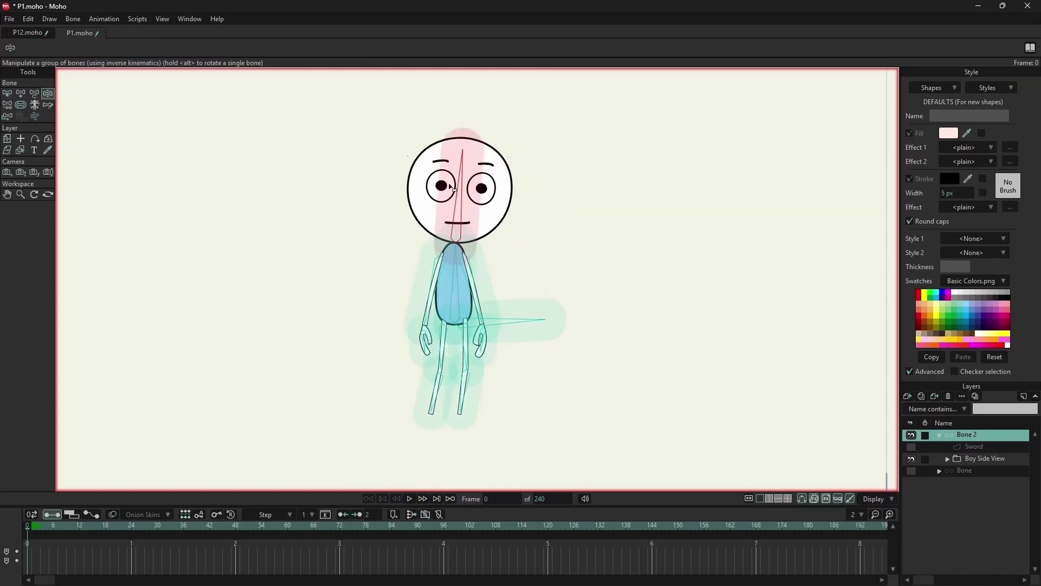
left_click_drag(436, 296, 479, 396)
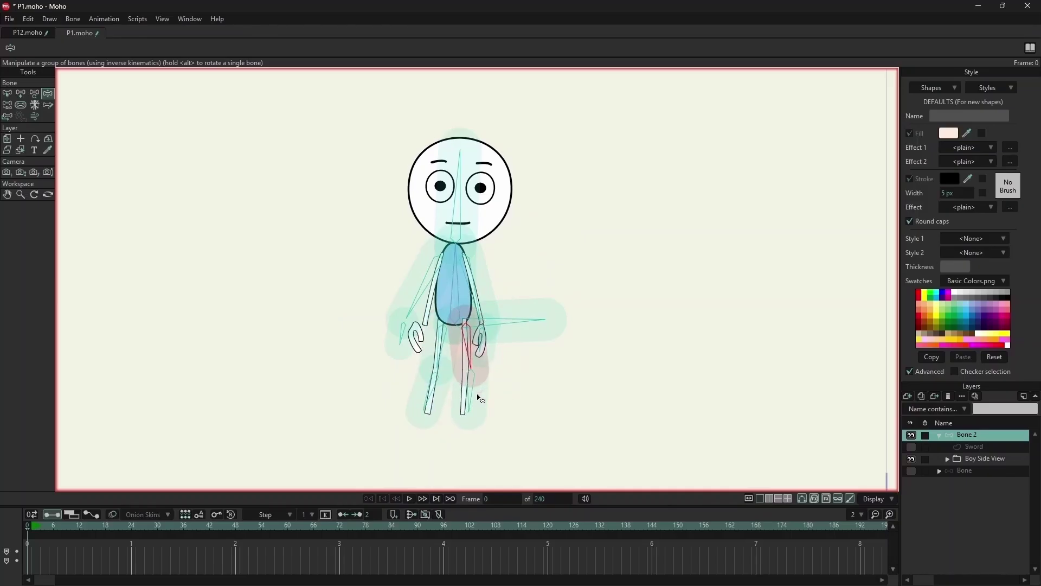
left_click_drag(475, 355, 474, 389)
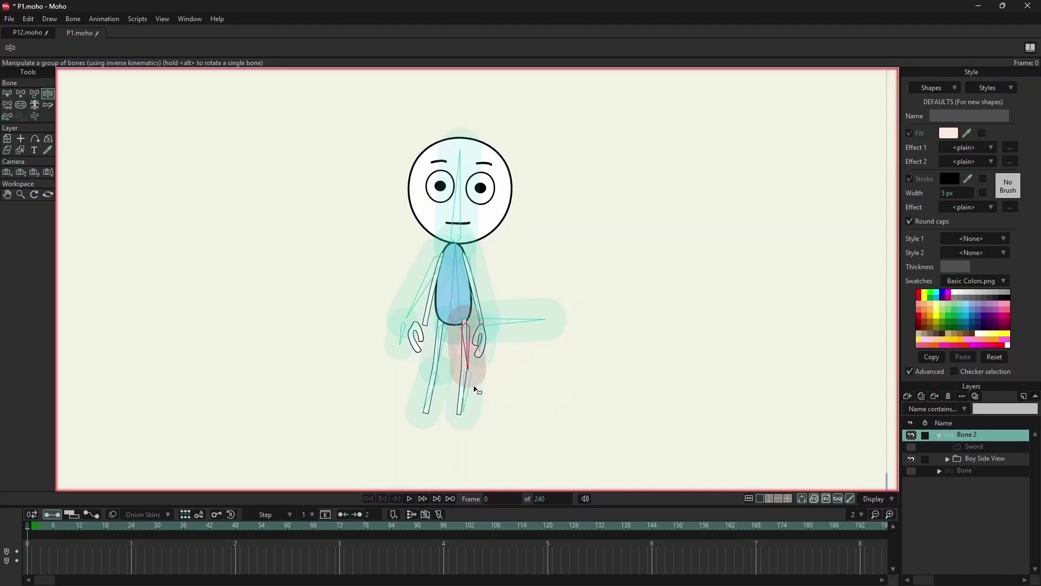
left_click_drag(434, 307, 449, 344)
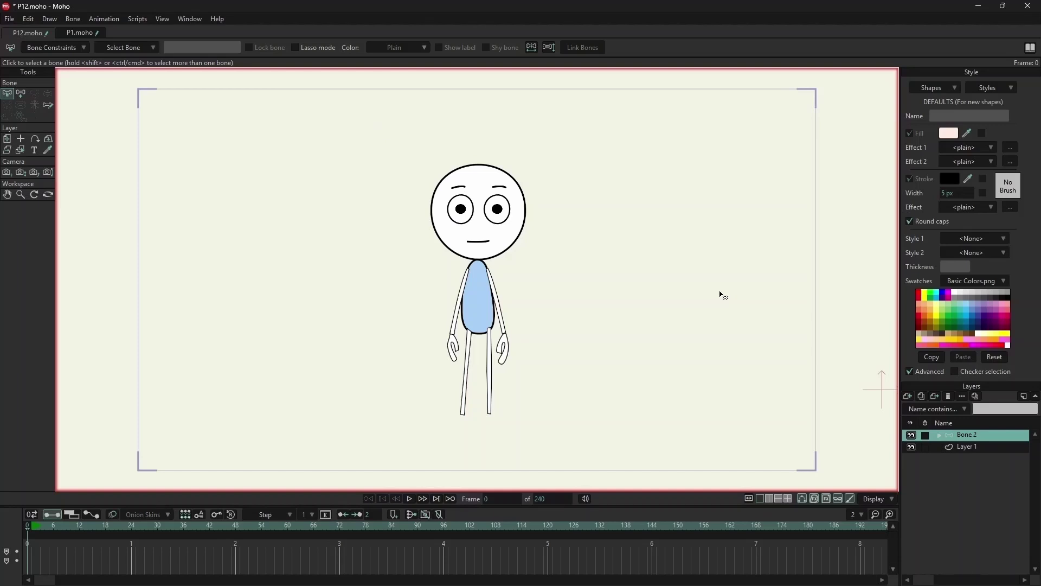
Step: Switch the Bone 2 layer's bone binding to Region binding in its layer settings
left_click(962, 396)
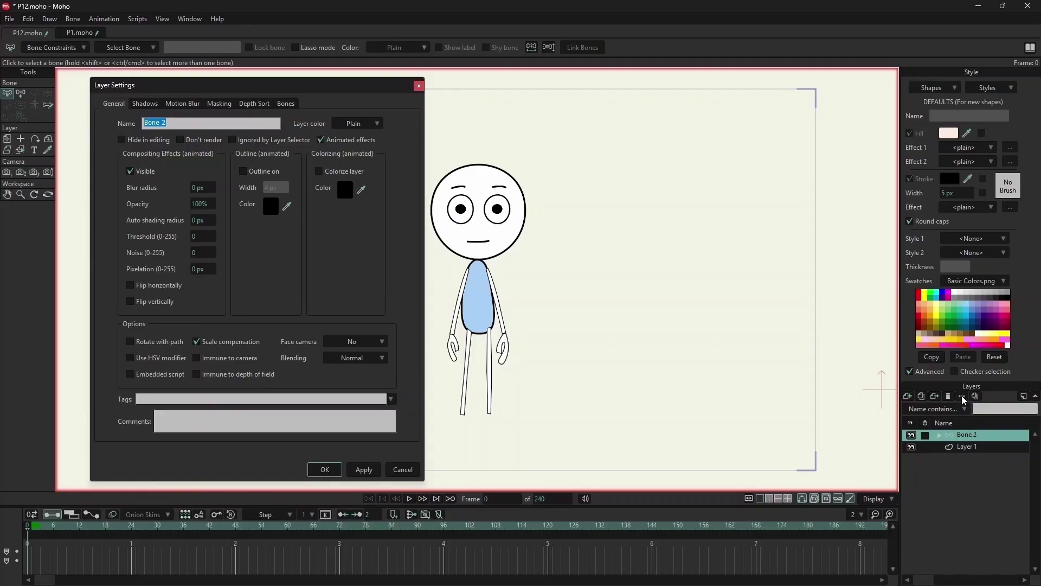
left_click(288, 105)
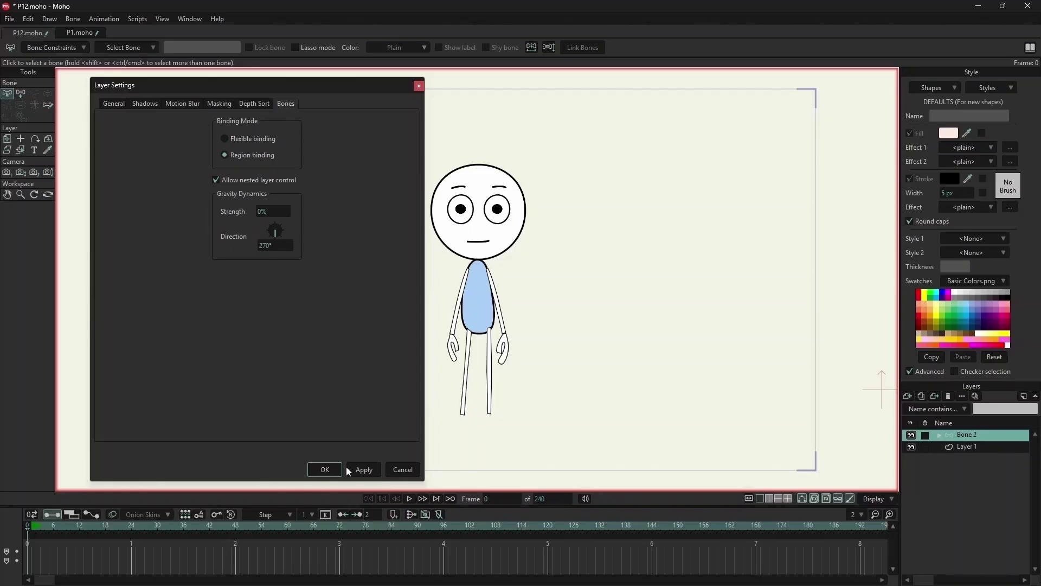
left_click(326, 470)
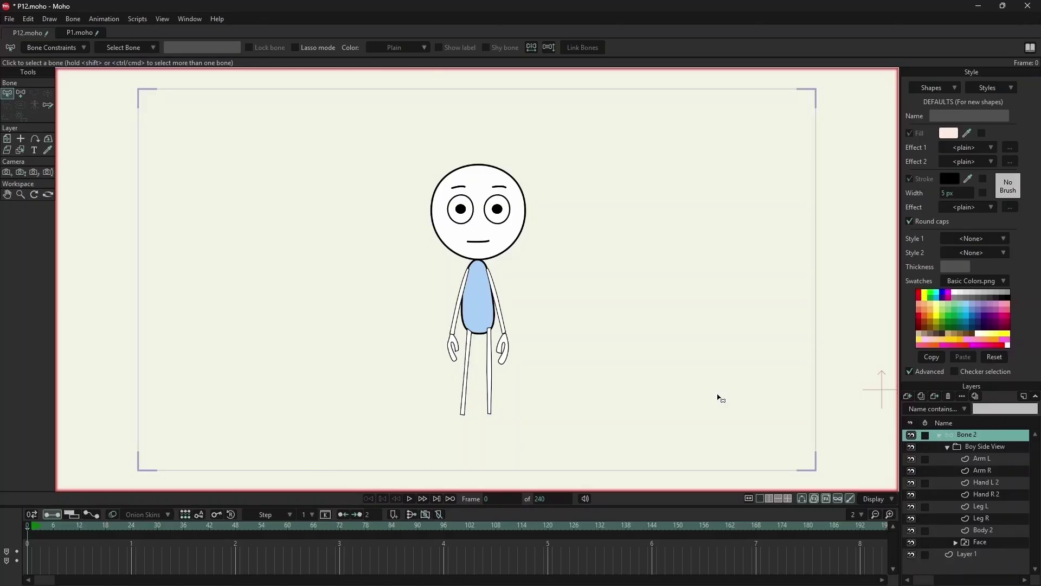
Step: Move Arm L and Arm R far out to the sides, and Hand L 2 and Hand R 2 outward
left_click(969, 542)
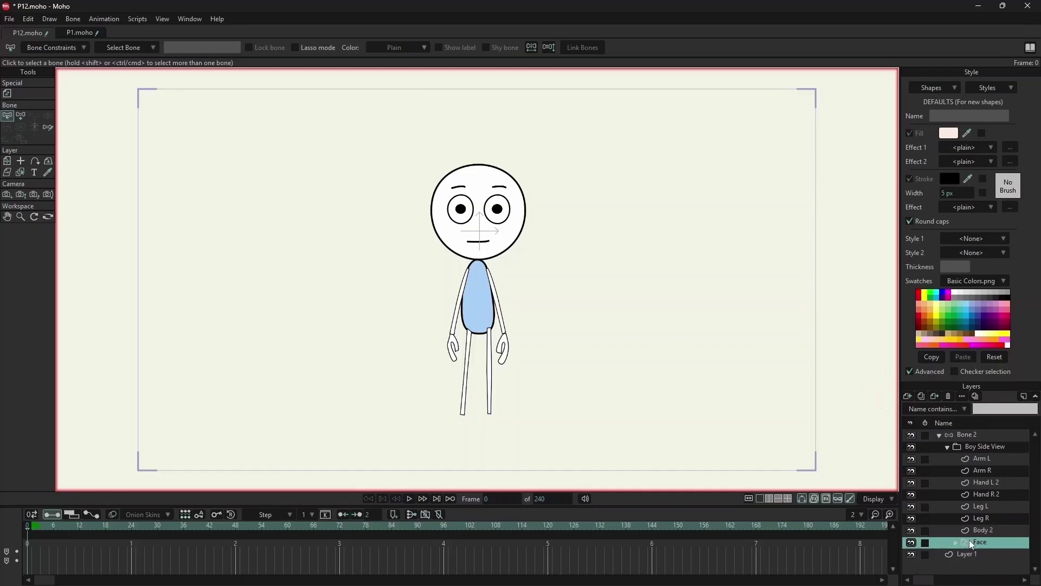
key("Up")
key("Up")
key("Up")
key("Up")
key("Up")
key("Up")
key("Up")
key("Up")
left_click_drag(464, 293, 212, 298)
left_click(495, 293)
left_click_drag(494, 293, 737, 293)
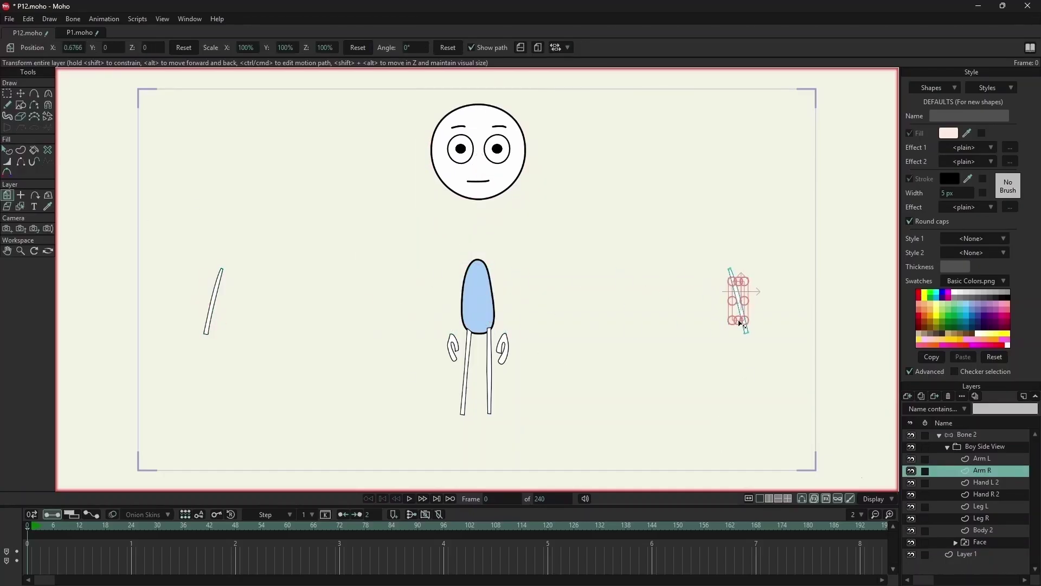
left_click(452, 348)
left_click_drag(452, 348, 292, 348)
left_click(988, 494)
left_click_drag(503, 348, 648, 349)
Step: Pull the Leg L layer down and away, then select Leg R and the Bone 2 layer
left_click(979, 506)
left_click_drag(464, 363, 586, 410)
left_click(982, 518)
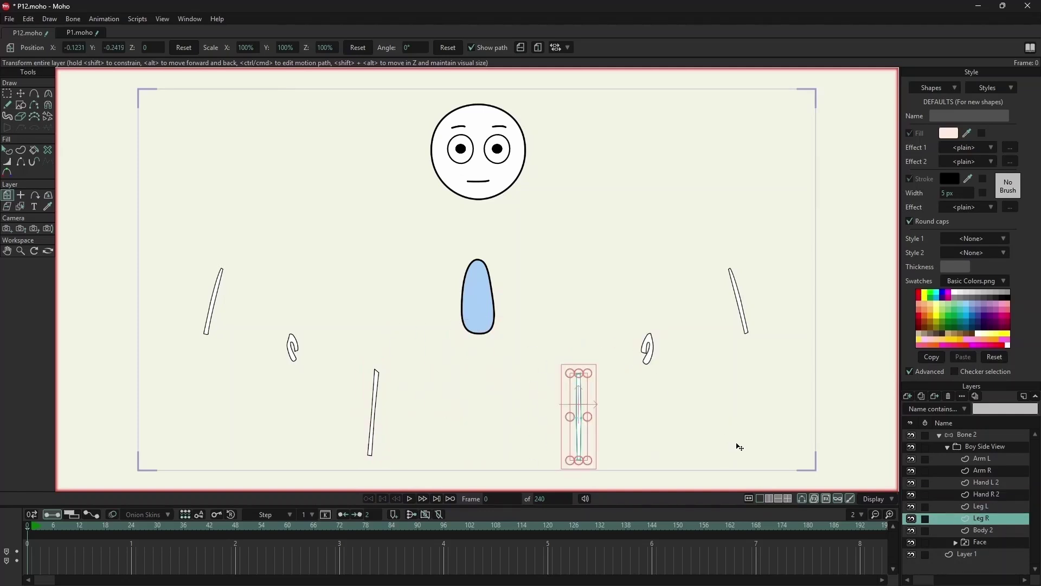
left_click(733, 465)
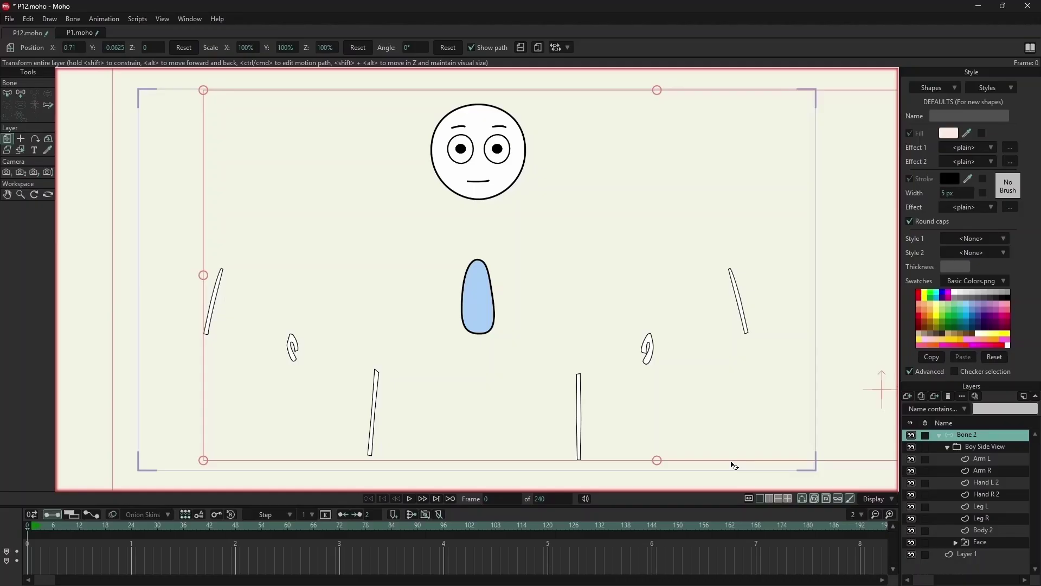
Step: Draw a bone up through the body and a neck bone up into the face
left_click(21, 93)
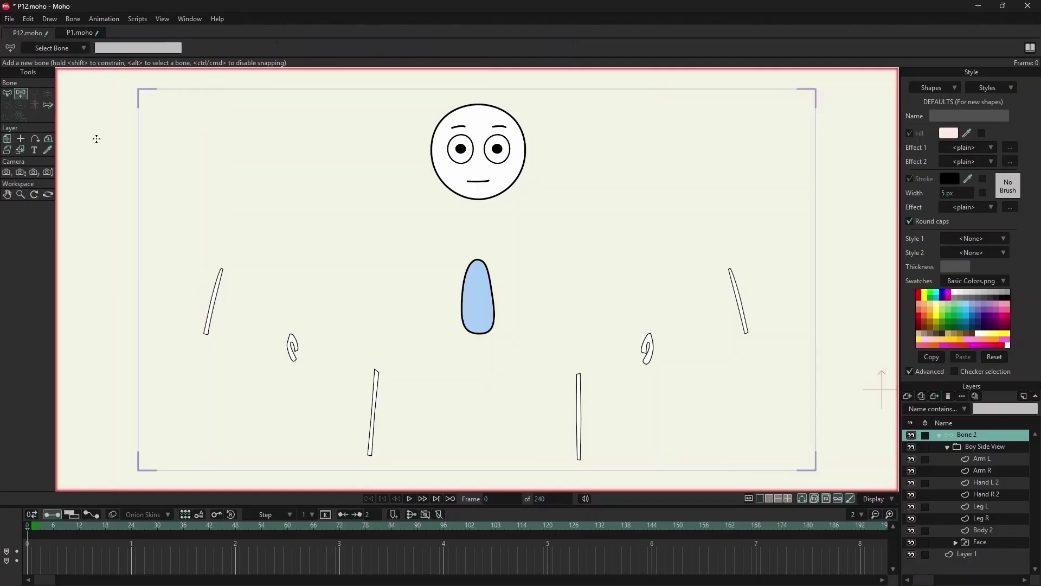
left_click(480, 332)
left_click_drag(480, 332, 477, 260)
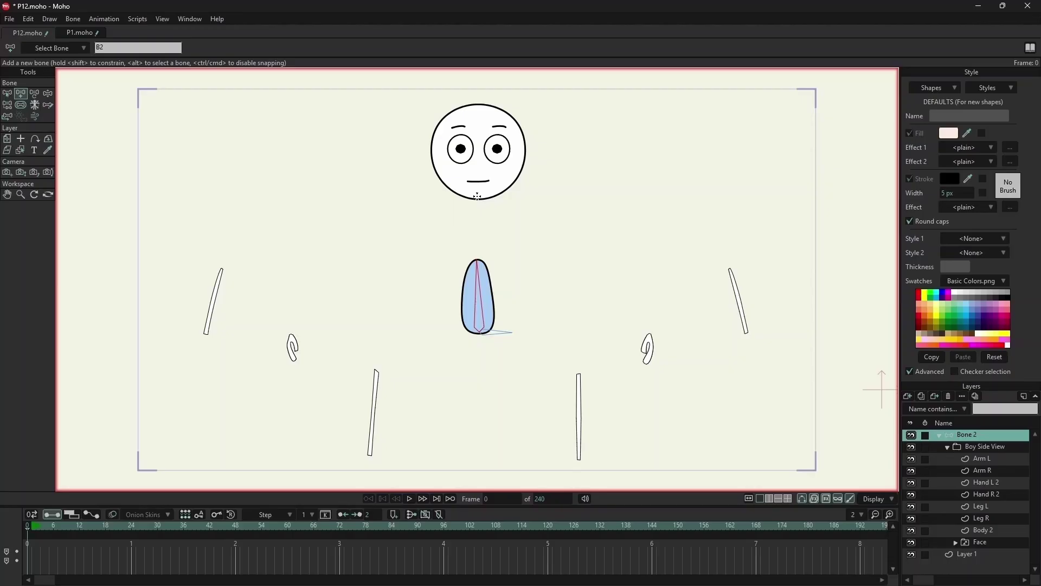
left_click_drag(475, 197, 476, 107)
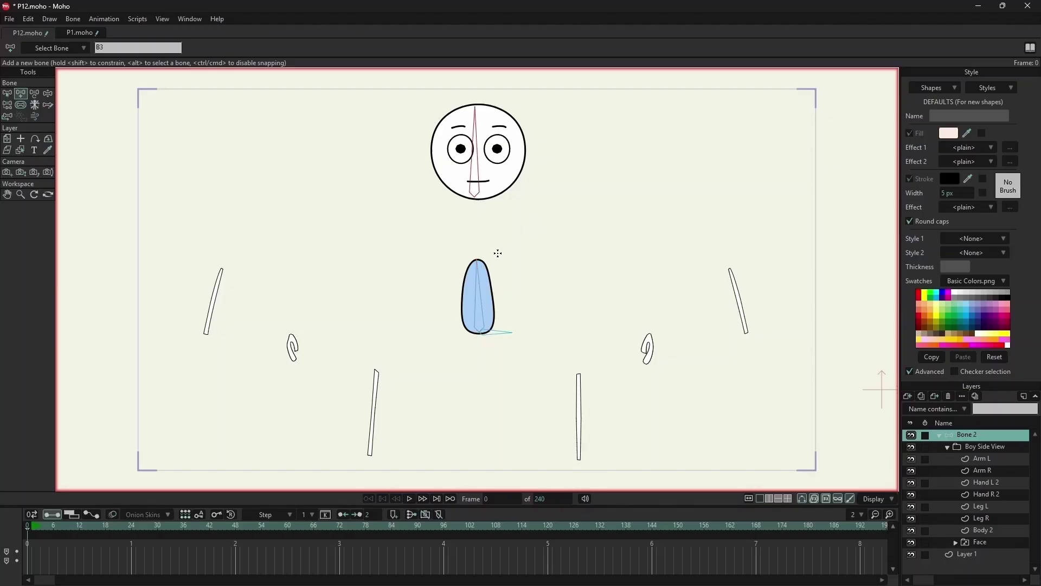
Step: Replace a misplaced left-arm bone with a new bone drawn down the left arm
scroll(402, 304, "up", 3)
scroll(330, 279, "up", 2)
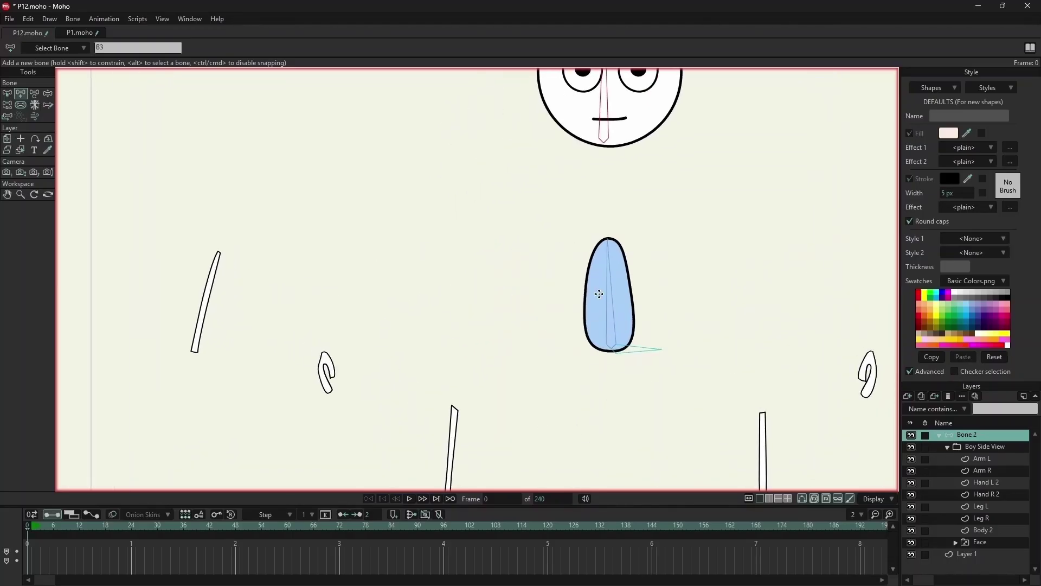
left_click_drag(218, 254, 194, 351)
key("ctrl+z")
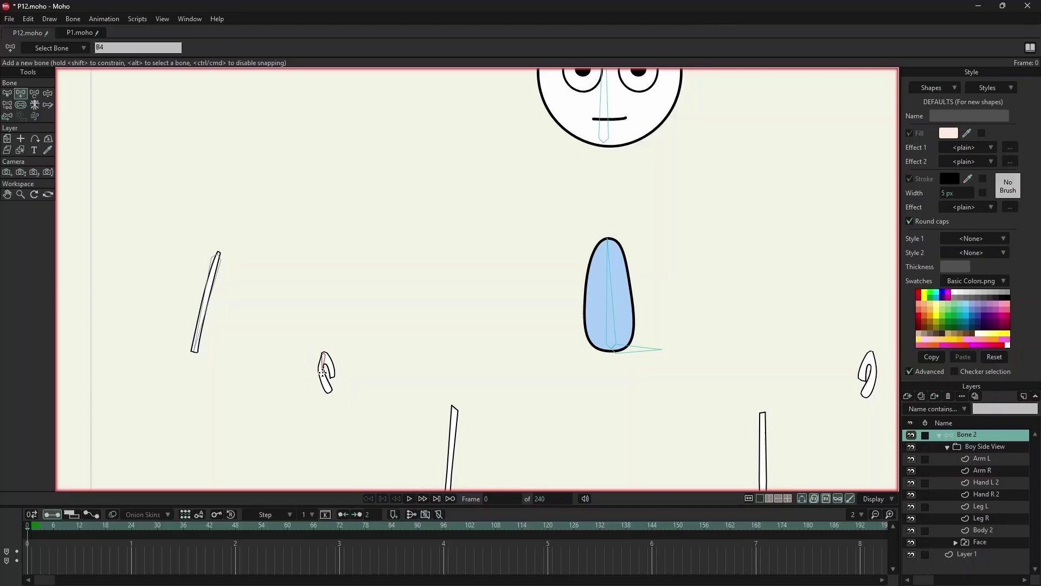
left_click_drag(657, 374, 411, 309)
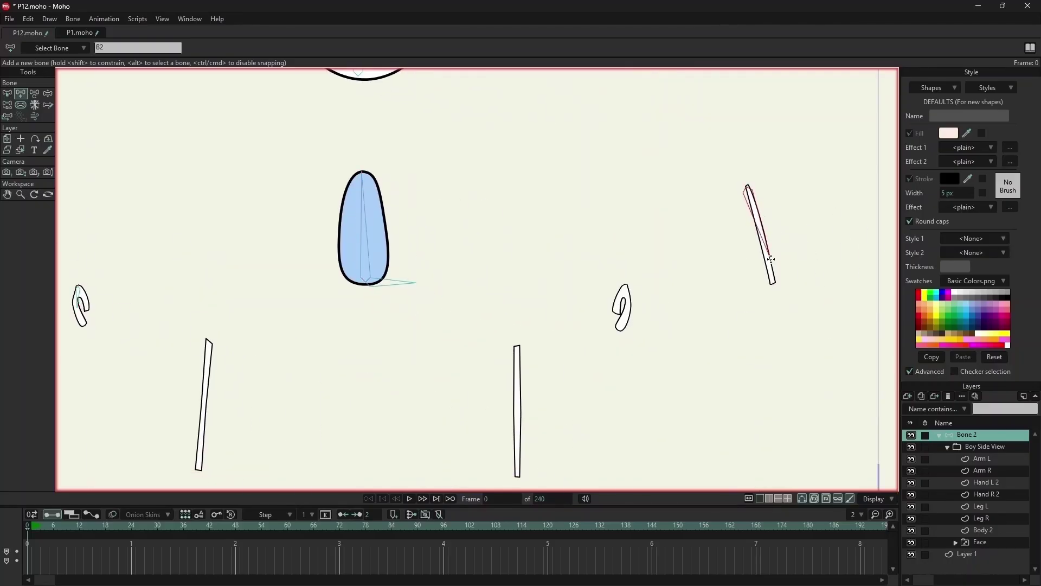
left_click_drag(209, 340, 200, 469)
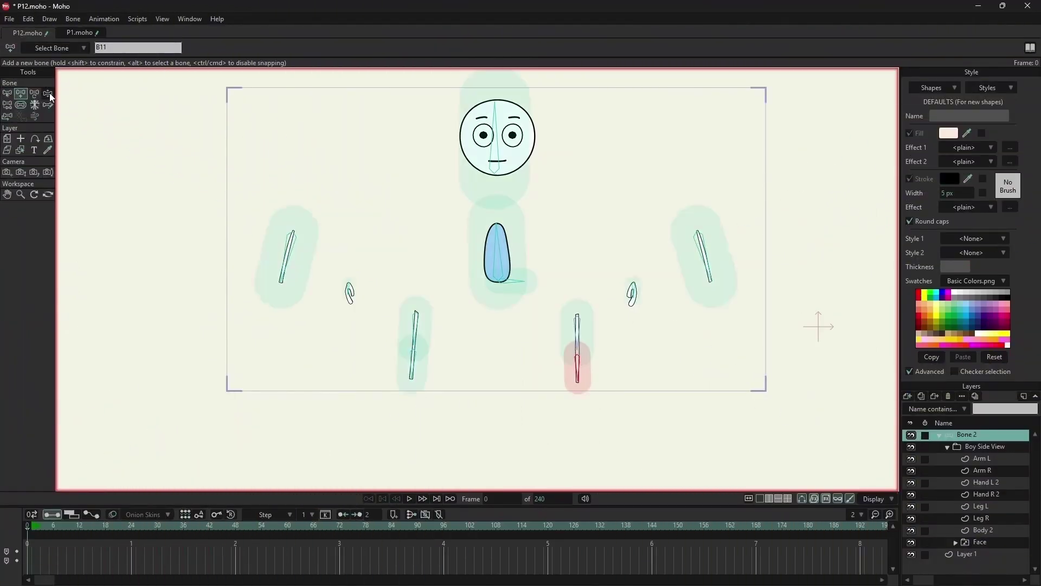
Step: Select the arm, head and leg bones in turn to check the skeleton and its parent links
left_click(50, 93)
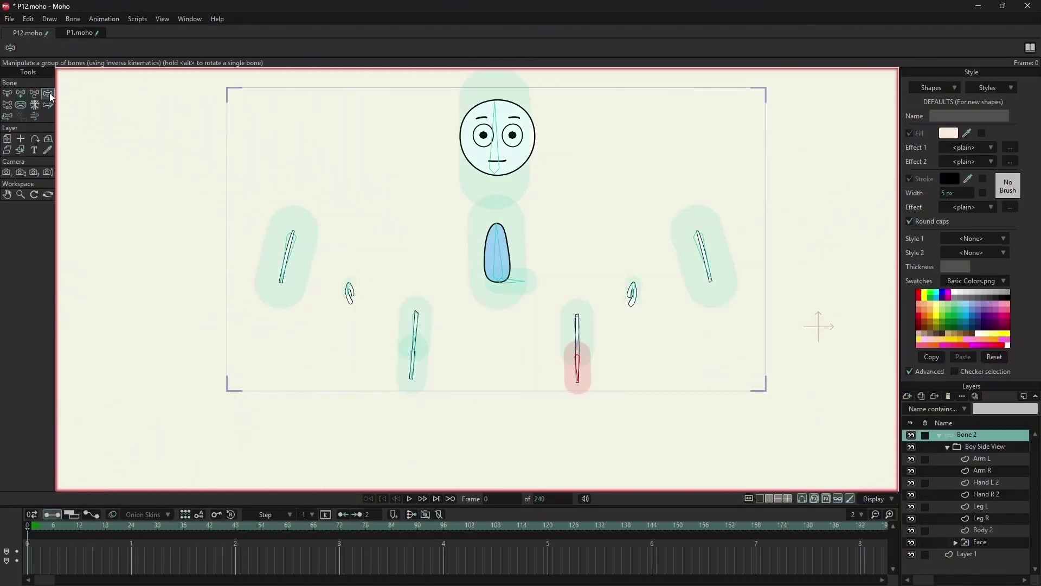
left_click(287, 255)
left_click(497, 144)
left_click(696, 250)
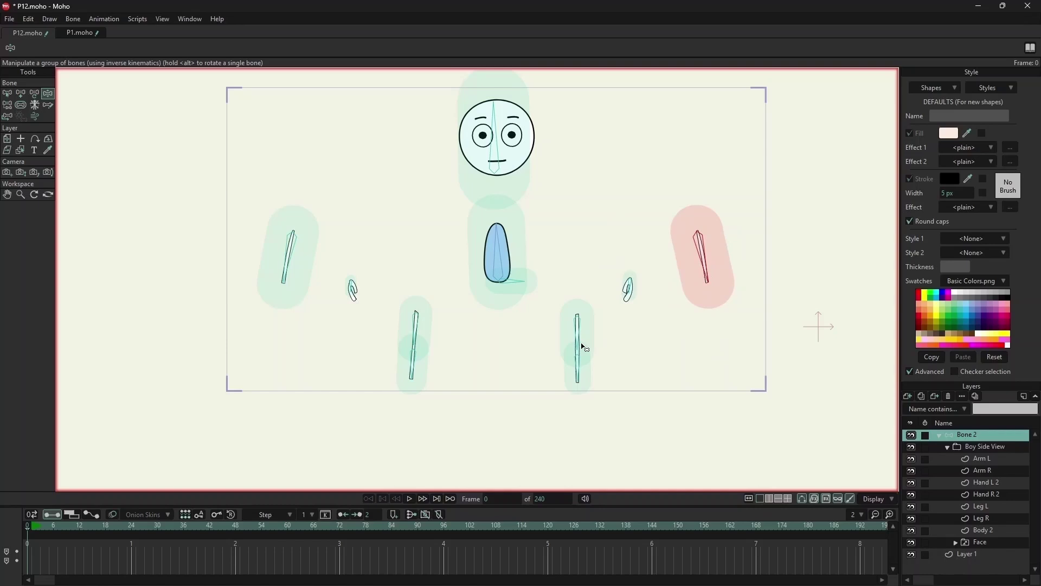
left_click(579, 343)
left_click(416, 336)
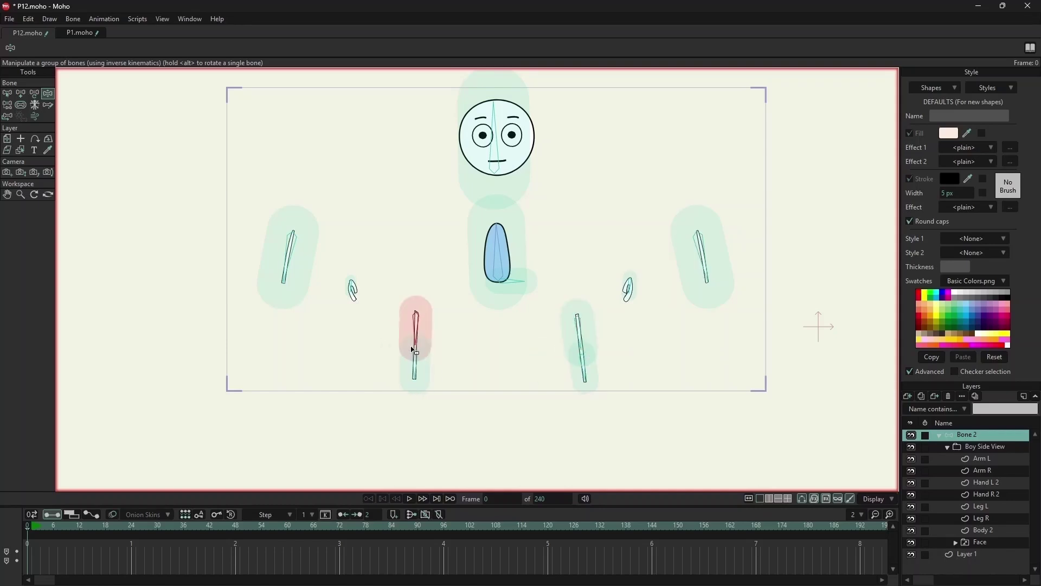
left_click(11, 109)
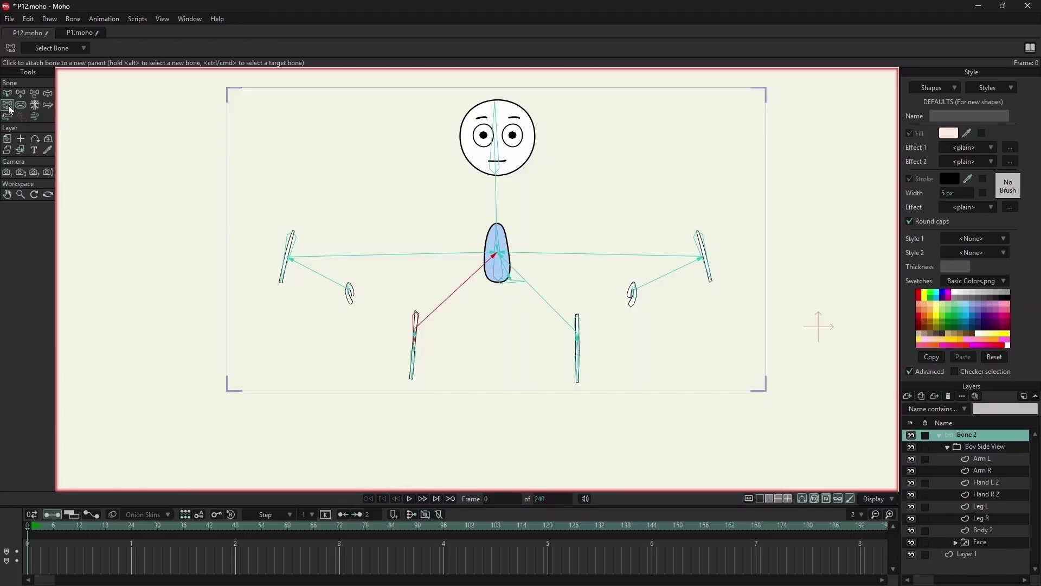
Step: Offset the head down onto the body and the legs and left arm beside the torso
left_click(7, 117)
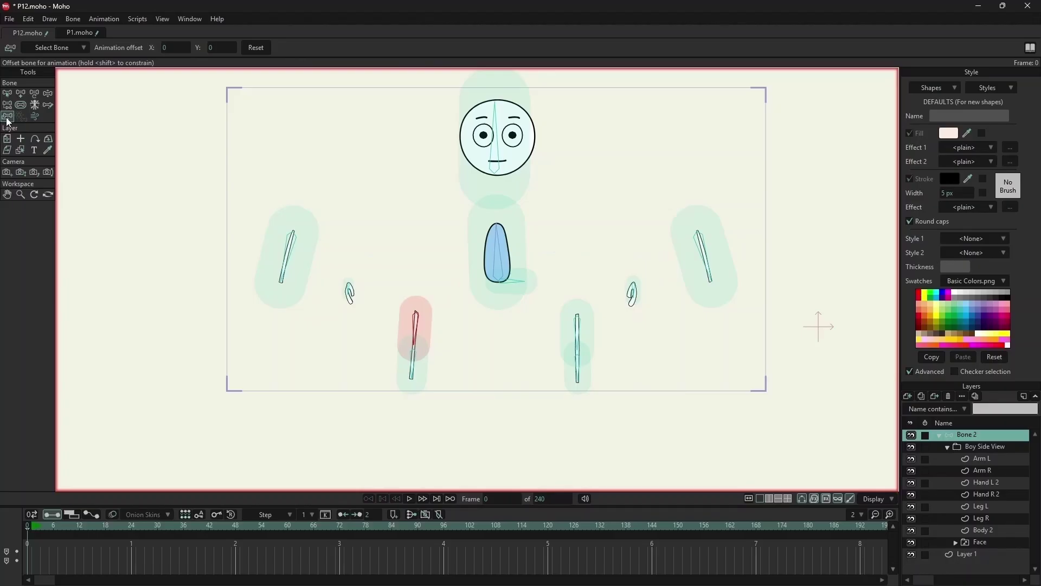
left_click_drag(496, 157, 498, 205)
left_click_drag(430, 339, 504, 305)
left_click_drag(584, 328, 515, 291)
left_click_drag(322, 274, 476, 292)
Step: Offset the far-right arm next to the torso and attach the loose hand to the arm's end
scroll(624, 308, "up", 2)
scroll(544, 302, "up", 2)
left_click_drag(777, 255, 482, 256)
left_click_drag(373, 331, 494, 334)
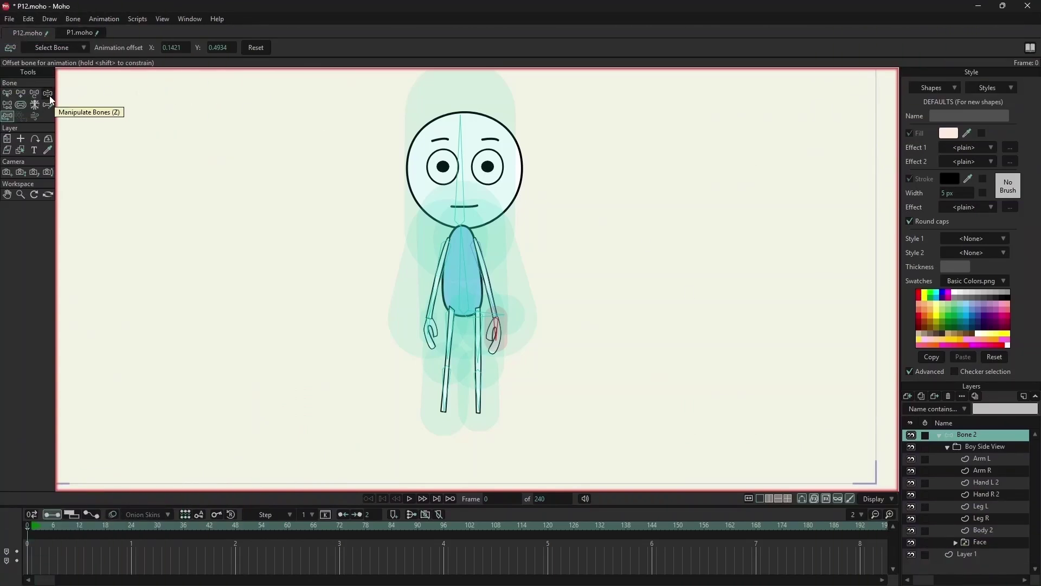
left_click(48, 94)
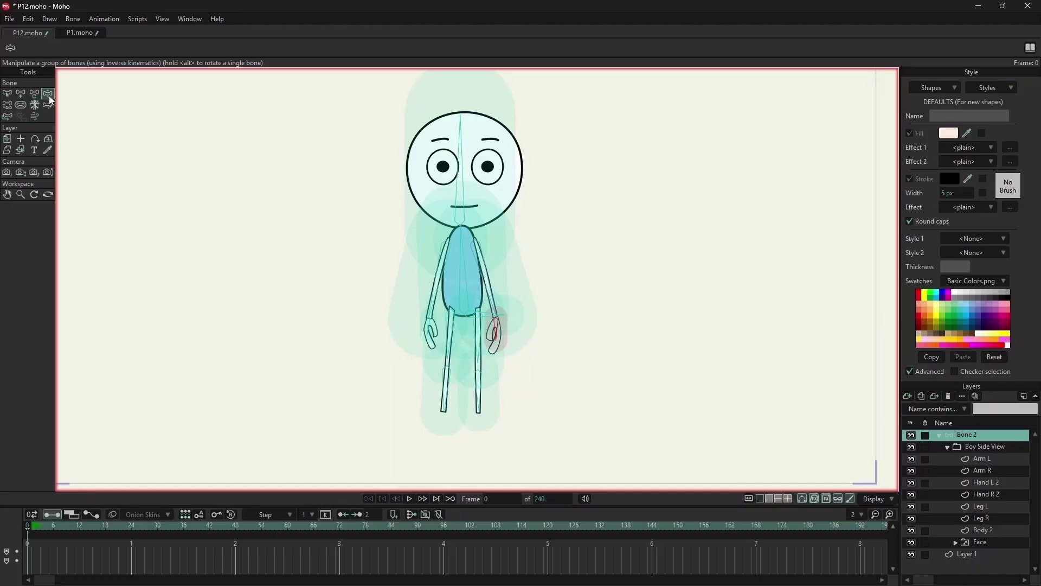
mouse_move(466, 125)
left_mouse_down()
mouse_move(478, 130)
mouse_move(470, 119)
left_mouse_up()
left_click_drag(441, 256, 372, 302)
left_click(376, 304)
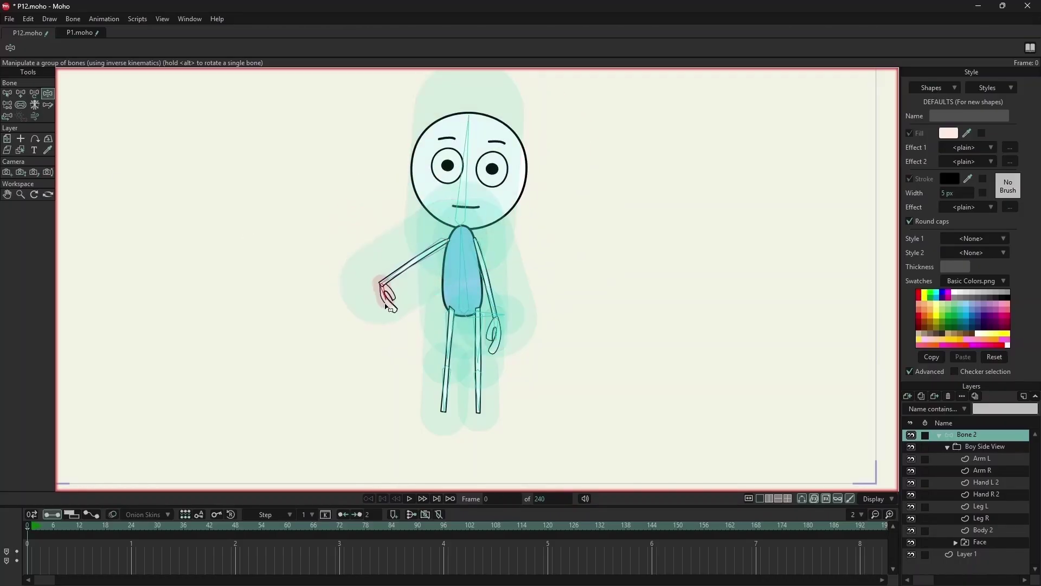
left_click_drag(486, 275, 542, 247)
left_click(564, 267)
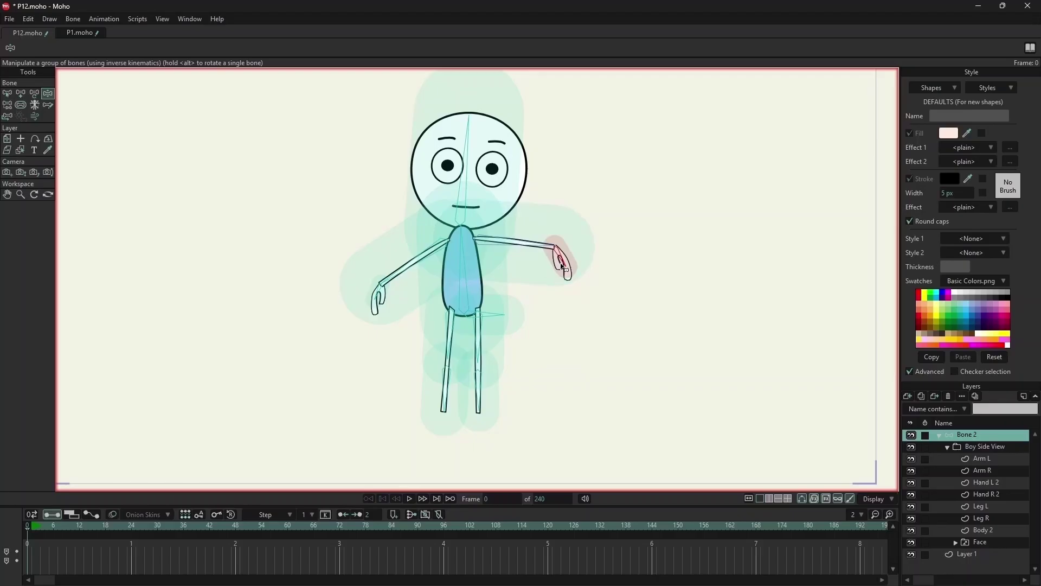
left_click(468, 263)
mouse_move(443, 333)
left_mouse_down()
mouse_move(401, 386)
mouse_move(434, 396)
mouse_move(542, 347)
mouse_move(482, 371)
mouse_move(457, 348)
left_mouse_up()
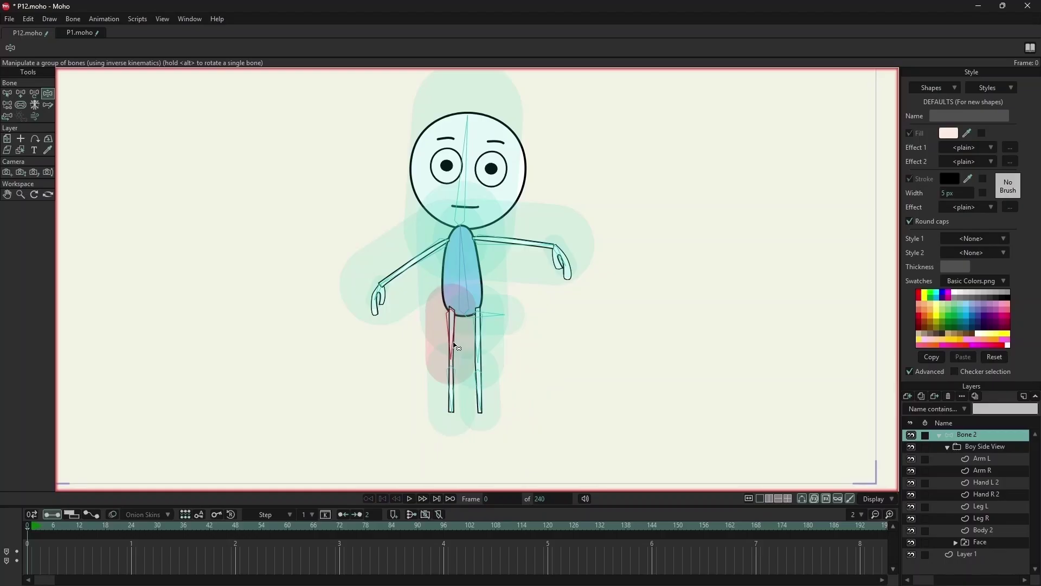
left_click(526, 246)
left_click_drag(526, 245, 501, 323)
left_click_drag(415, 266, 393, 326)
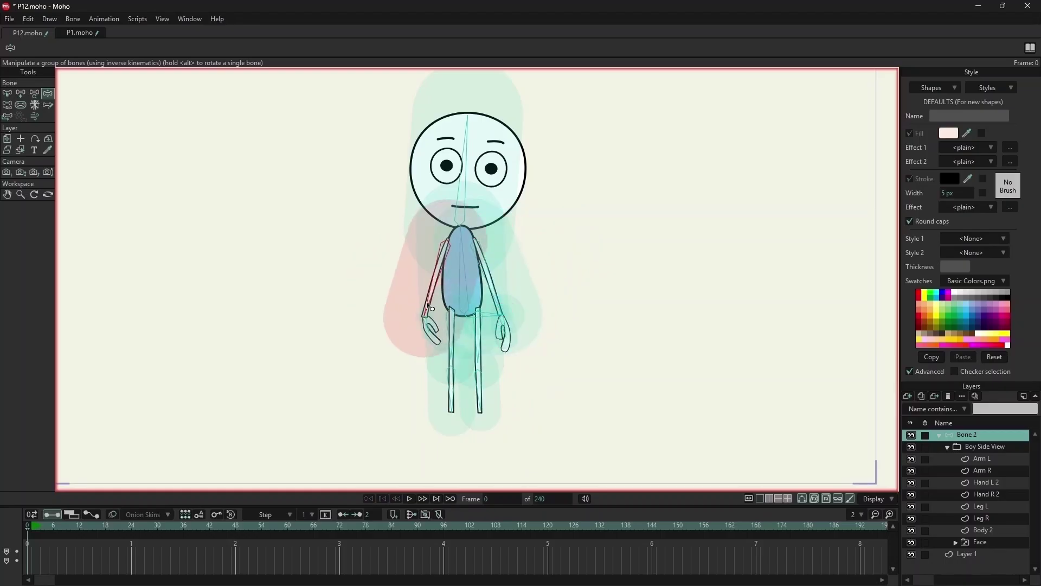
left_click(466, 144)
left_click(421, 325)
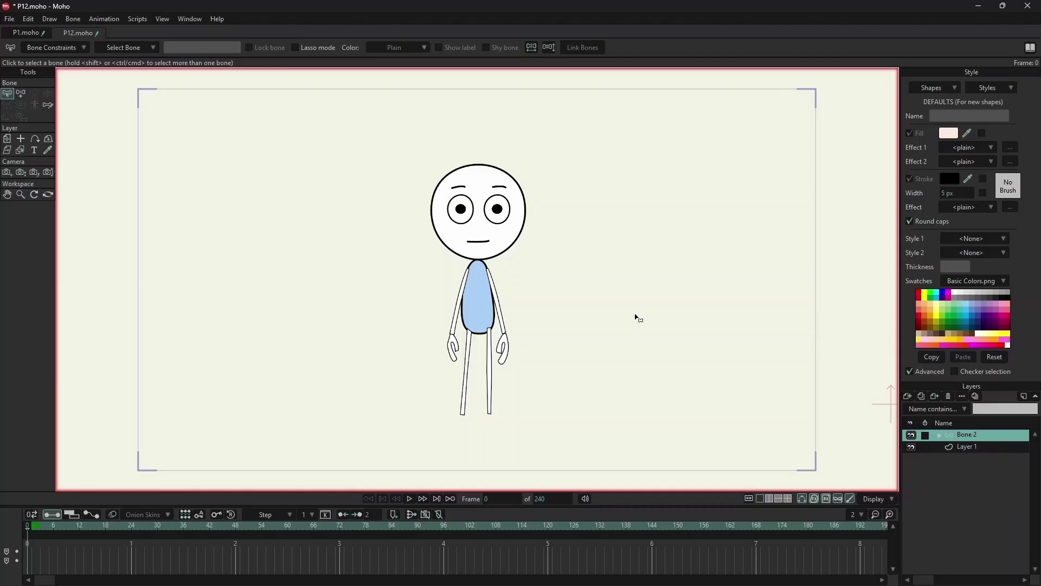
Step: Draw a bone out from the hip to the right and another up from the hip to the neck
left_click(25, 94)
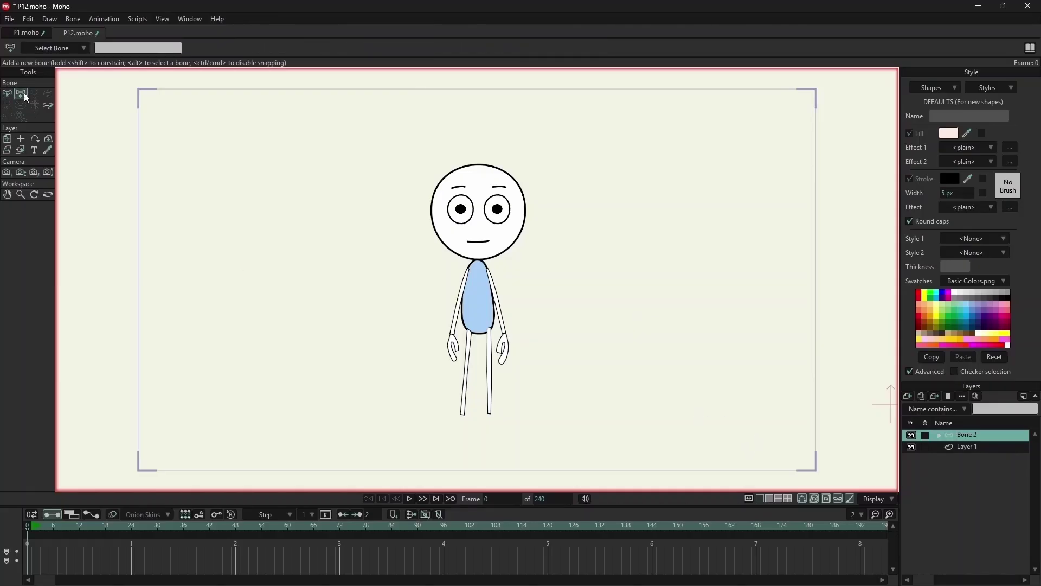
left_click_drag(476, 335, 549, 338)
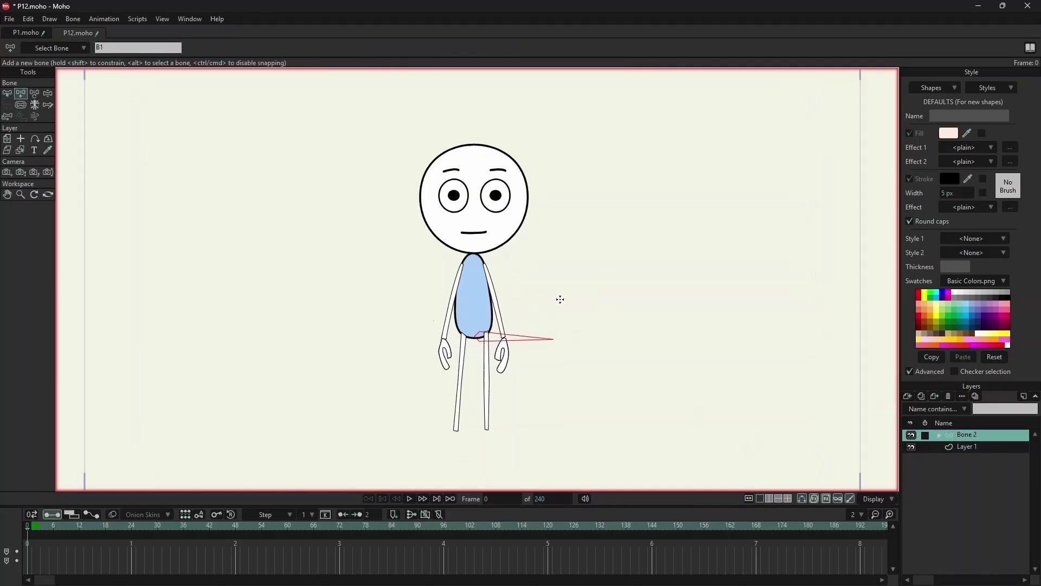
left_click_drag(468, 337, 467, 117)
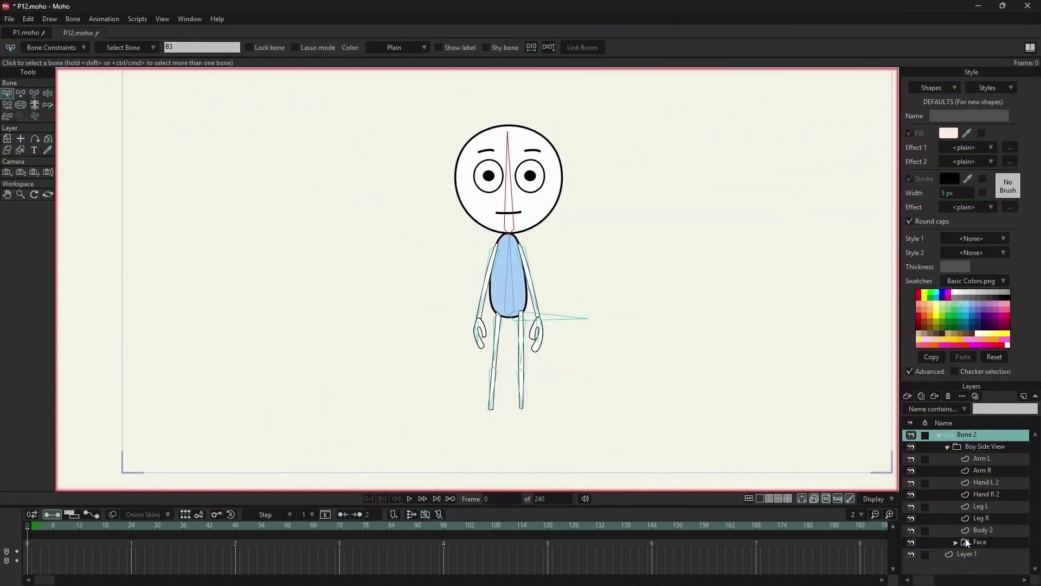
Step: Link the head bone to the Face layer
left_click(967, 539)
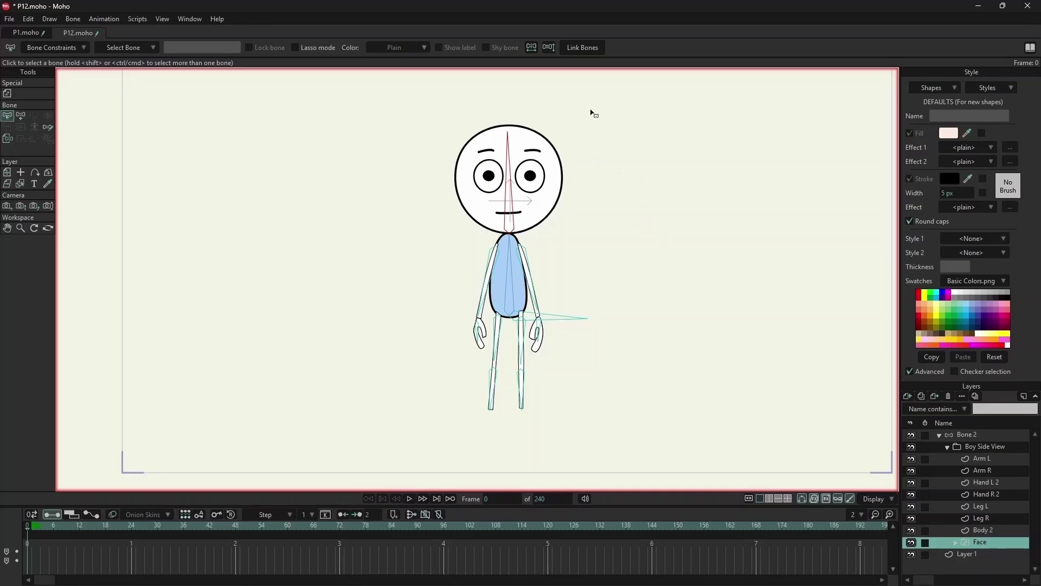
left_click(582, 48)
left_click(983, 529)
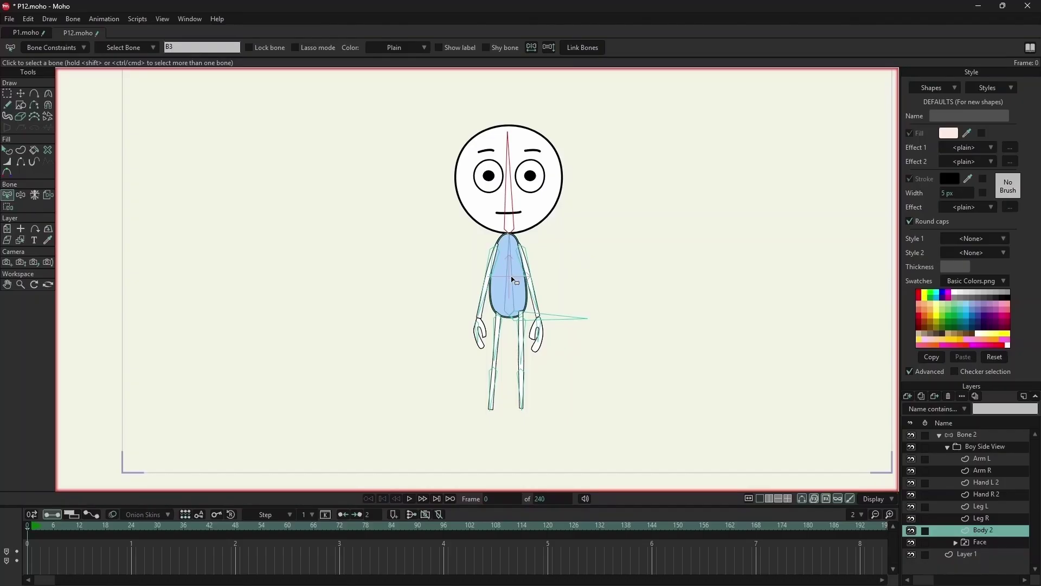
Step: Link the torso bone to the Body 2 layer via Bone > Link Bones To Layer
left_click(510, 279)
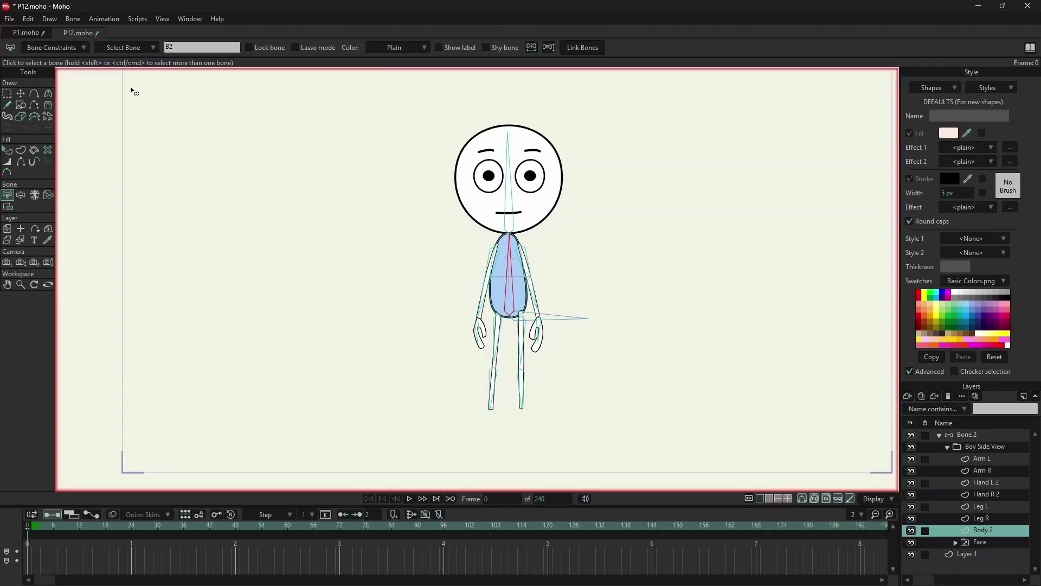
left_click(73, 19)
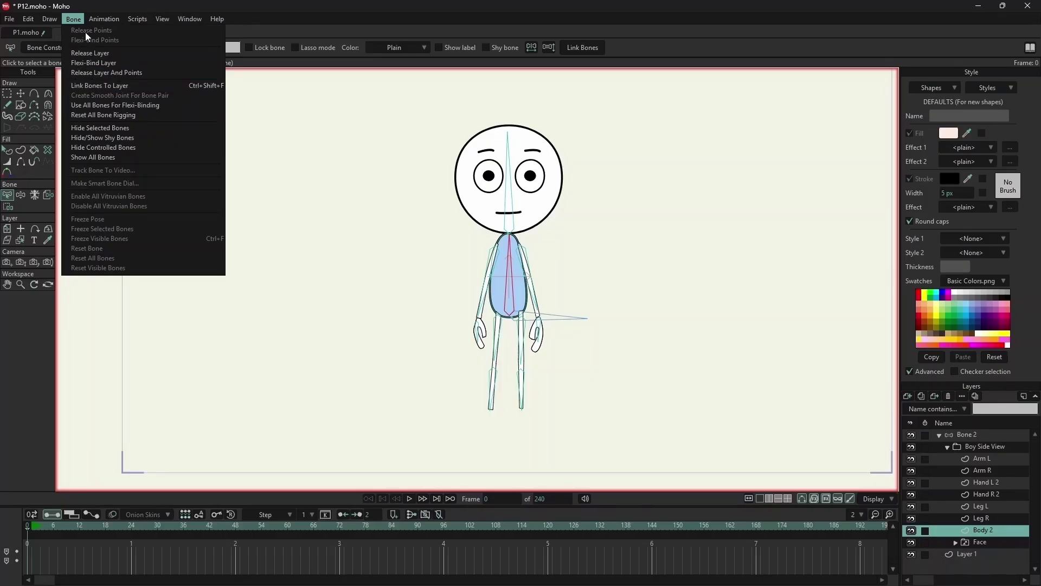
left_click(98, 86)
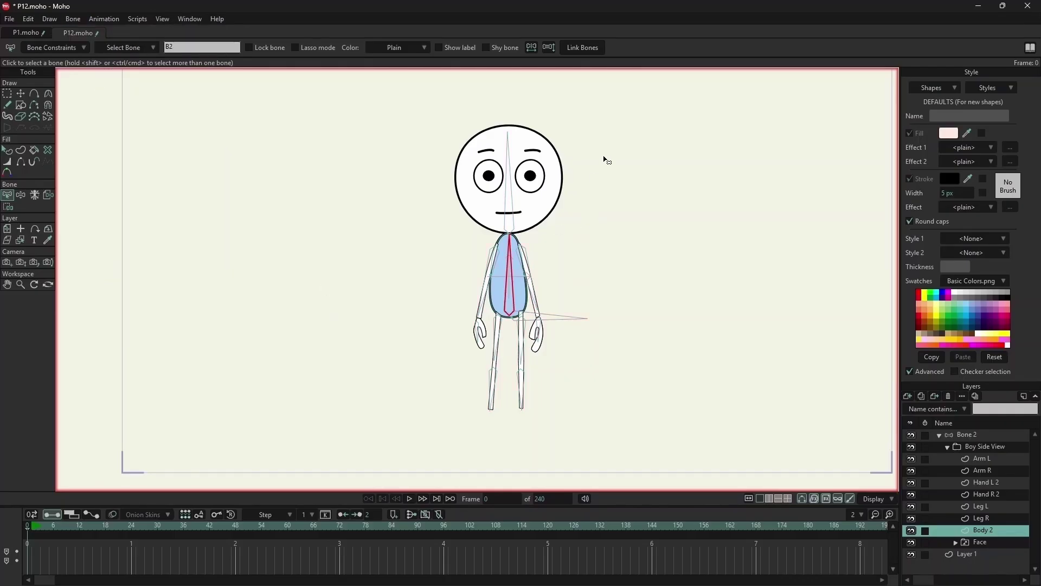
Step: Link the upper and lower right-leg bones to the Leg R layer
left_click(980, 521)
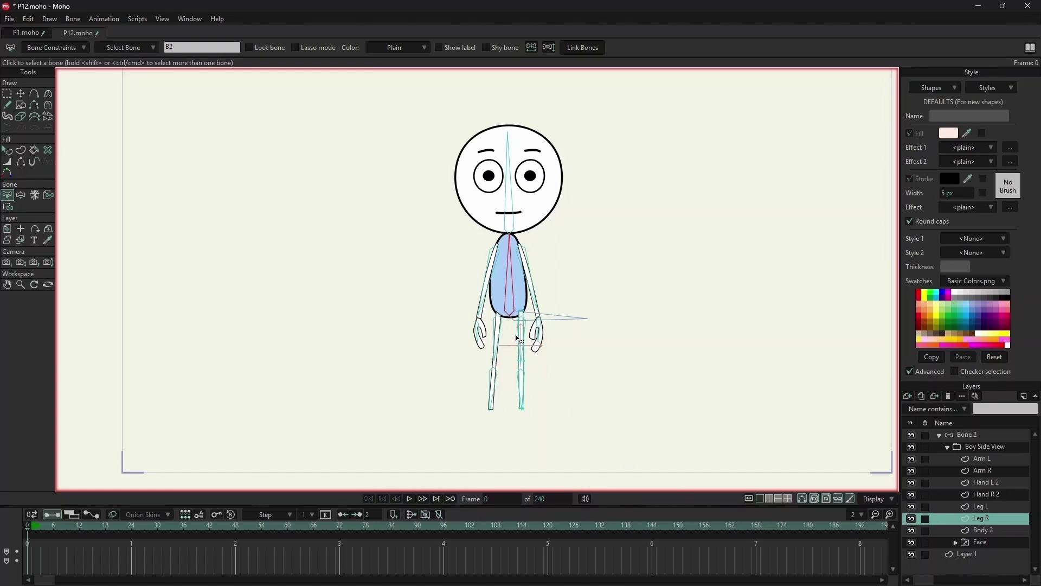
left_click(523, 337)
left_click(522, 394, "shift")
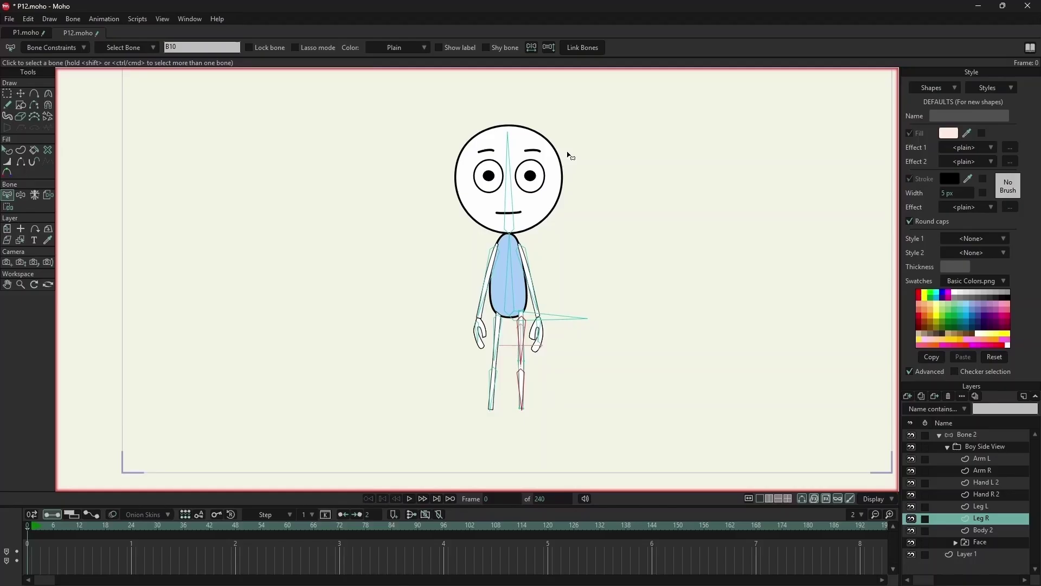
left_click(589, 46)
left_click(604, 325)
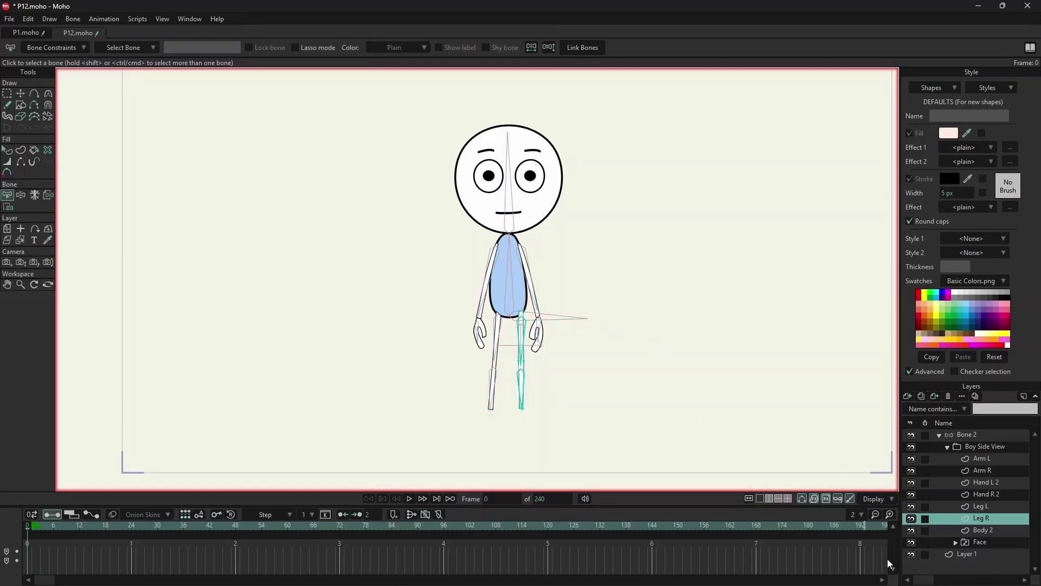
Step: Link the upper and lower left-leg bones to the Leg L layer
left_click(982, 506)
left_click(500, 337)
left_click(494, 386, "shift")
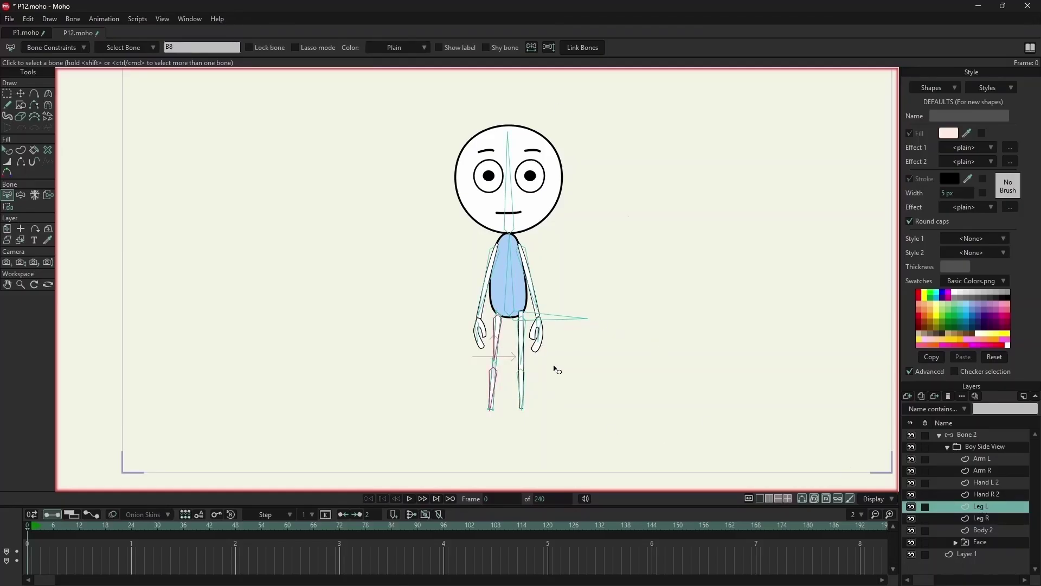
left_click(585, 48)
Step: Link each hand bone to its own layer, Hand R 2 and Hand L 2
left_click(987, 494)
left_click(544, 331)
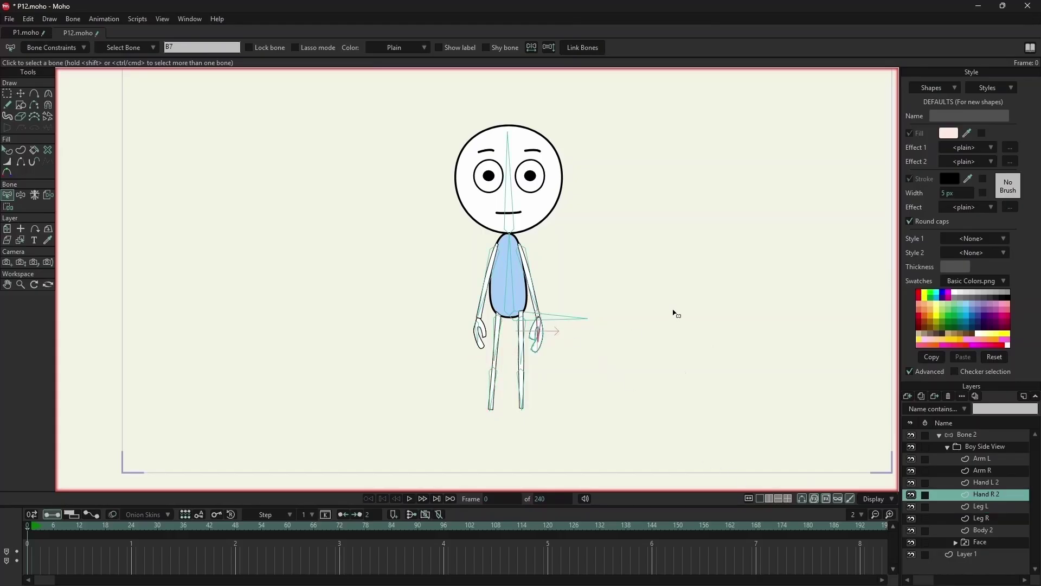
left_click(584, 47)
left_click(987, 482)
left_click(481, 331)
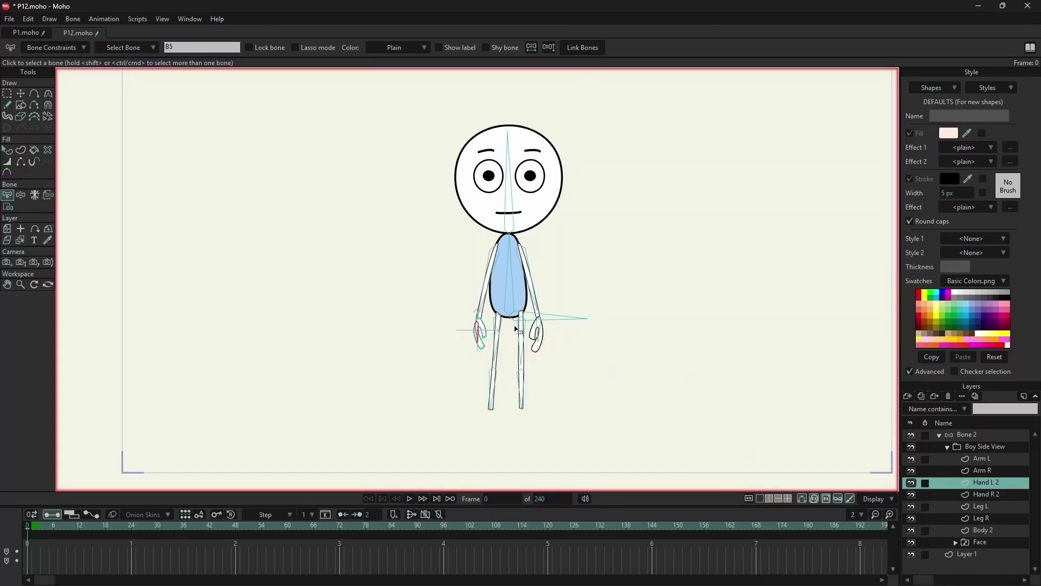
left_click(585, 47)
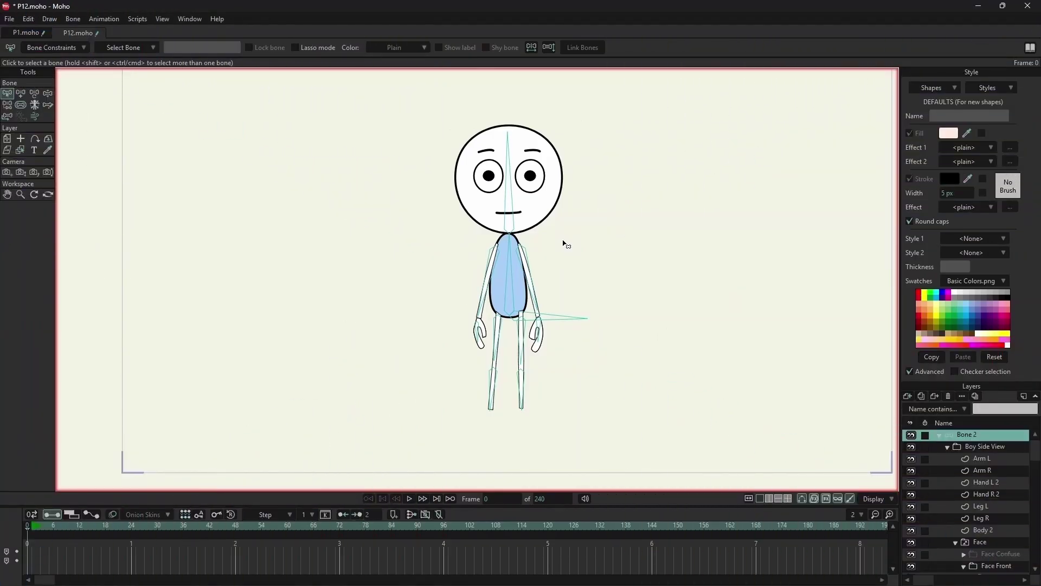
Step: Test the rig by tilting the head (undone) and swinging the arms and legs
left_click(48, 93)
left_click_drag(508, 168, 554, 184)
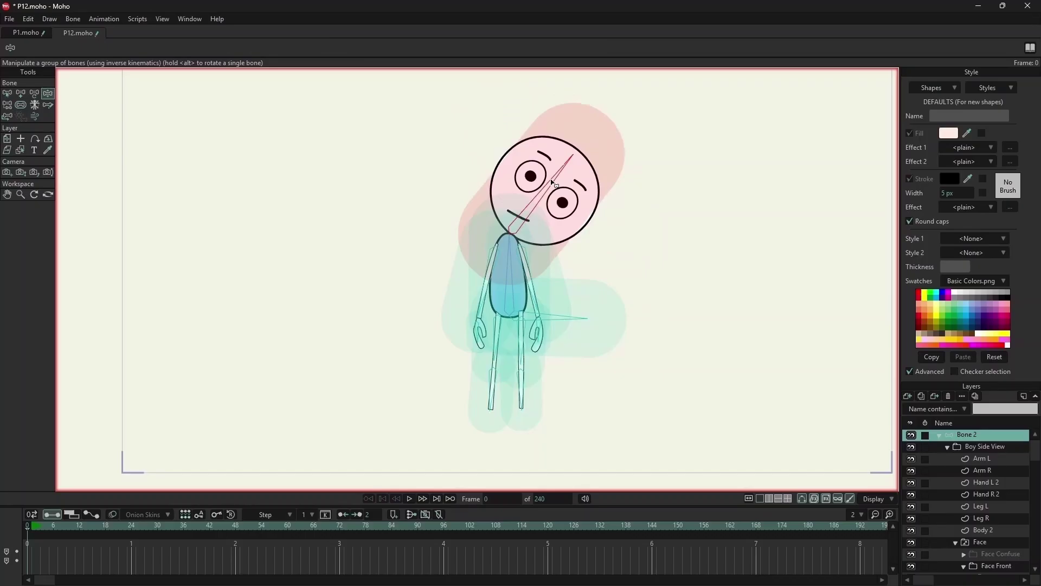
key("ctrl+z")
left_click_drag(495, 278, 465, 311)
left_click_drag(538, 288, 564, 328)
left_click_drag(490, 406, 476, 438)
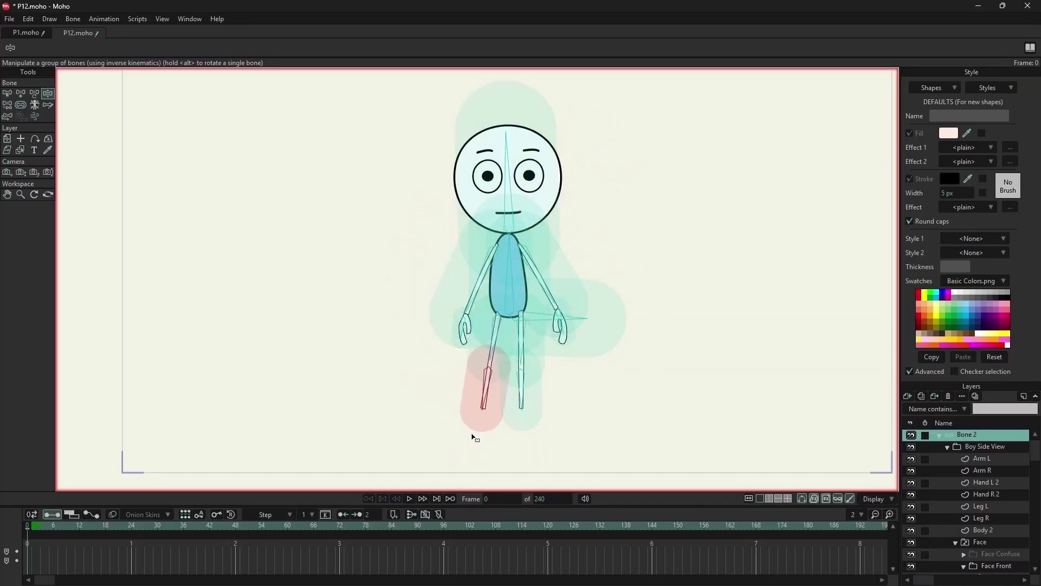
mouse_move(521, 390)
left_mouse_down()
mouse_move(575, 325)
mouse_move(565, 360)
mouse_move(618, 299)
mouse_move(531, 388)
left_mouse_up()
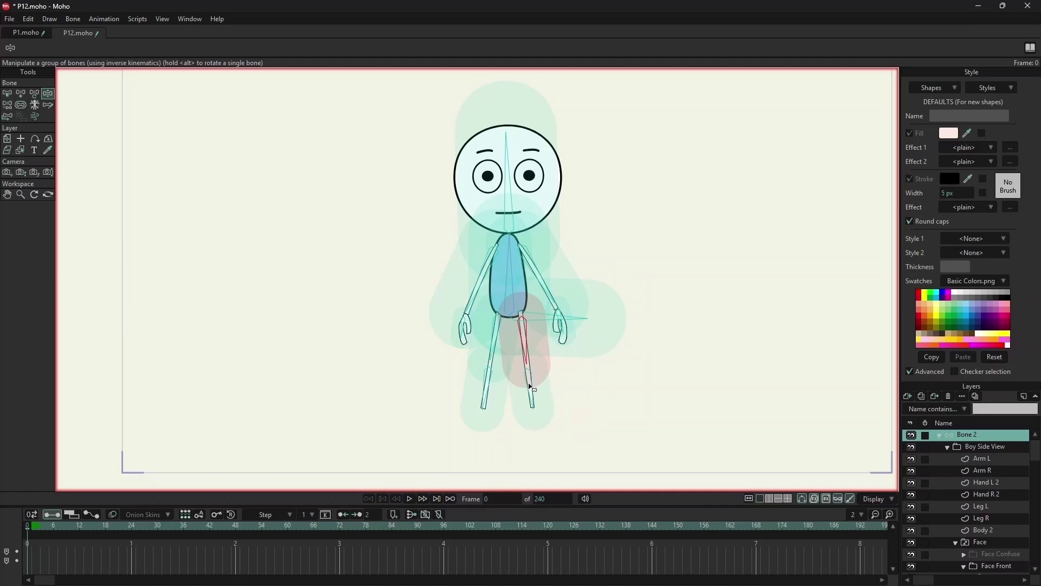
Step: Stretch both arms straight out sideways and return the head to upright
left_click_drag(562, 328, 613, 252)
left_click_drag(465, 329, 404, 263)
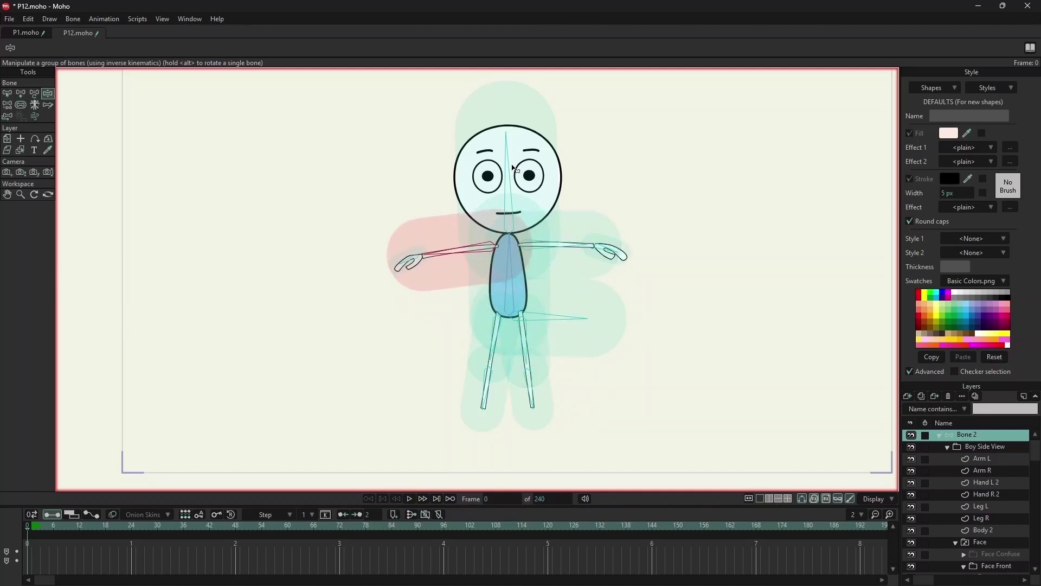
mouse_move(514, 169)
left_mouse_down()
mouse_move(547, 179)
mouse_move(524, 178)
left_mouse_up()
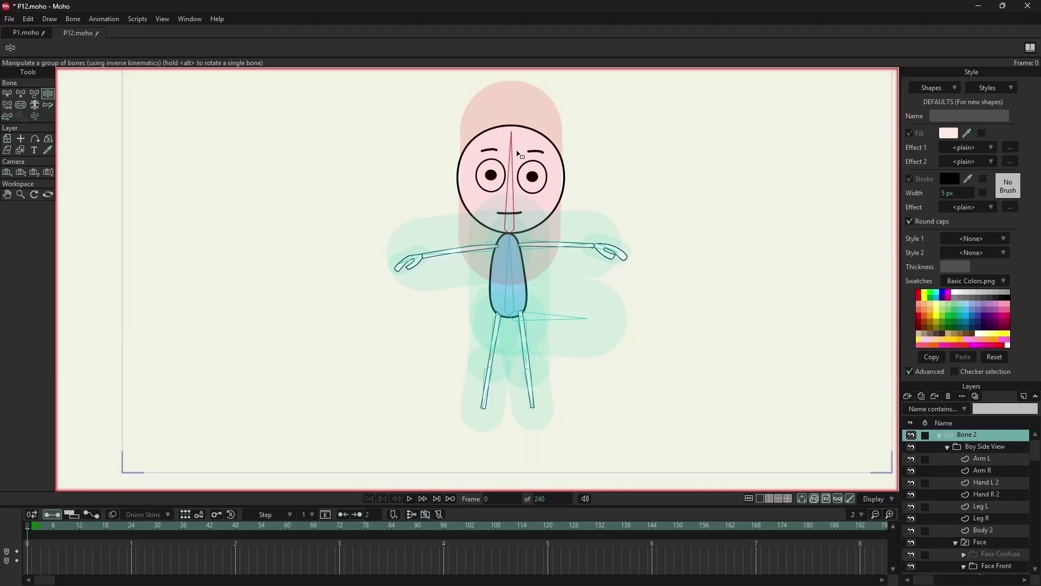
left_click_drag(521, 155, 533, 153)
key("ctrl+z")
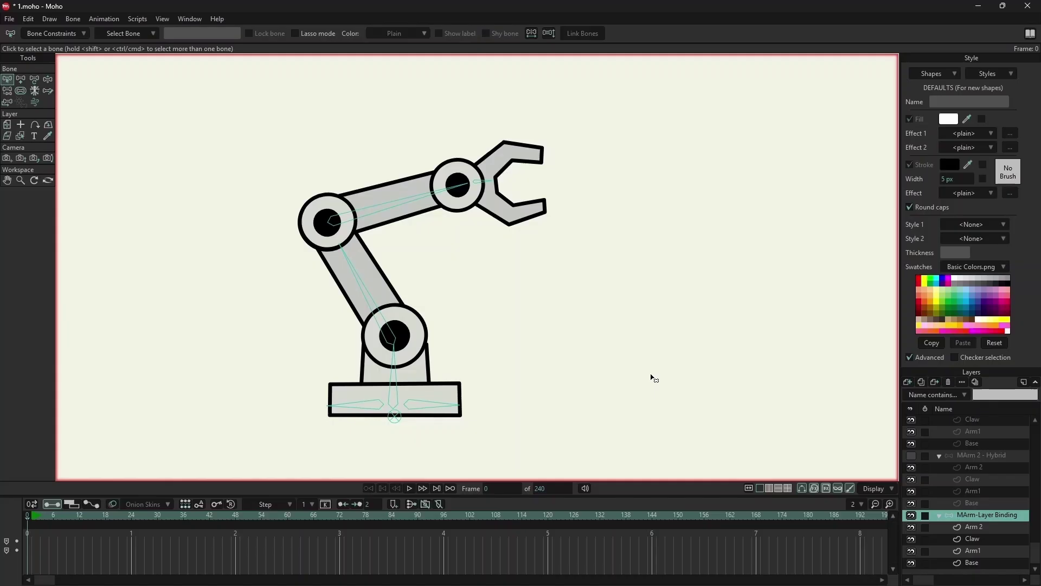
Step: Bind Arm1 to the lower arm bone, Arm 2 to the upper arm bone, and Claw to the claw bone
left_click(973, 563)
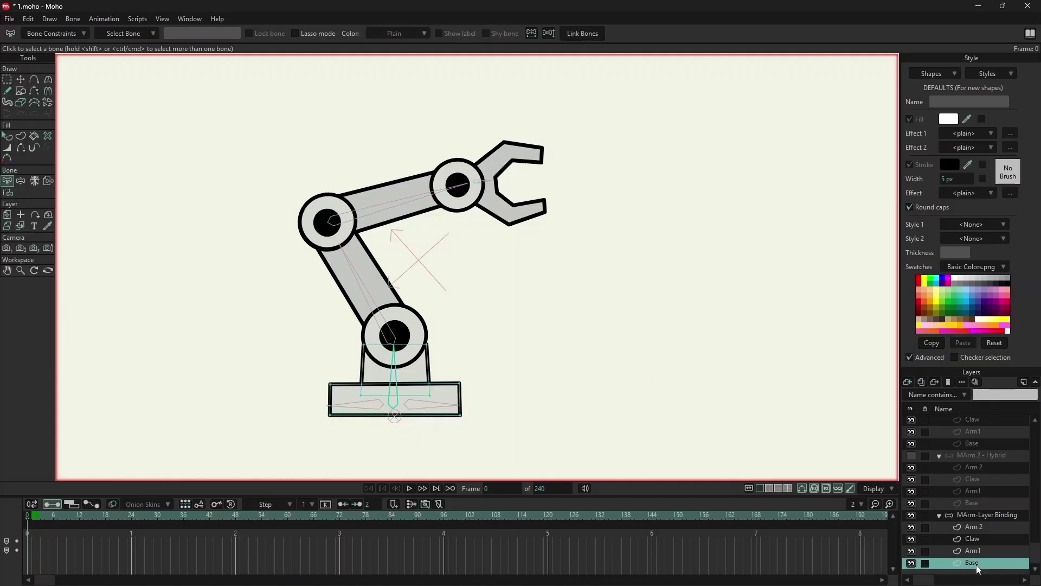
left_click(975, 538)
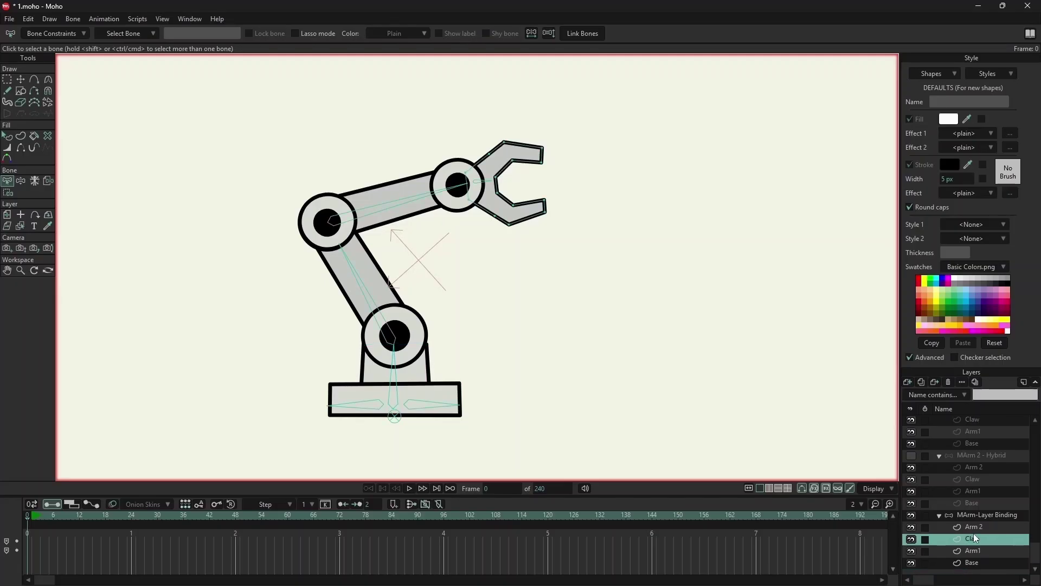
key("Up")
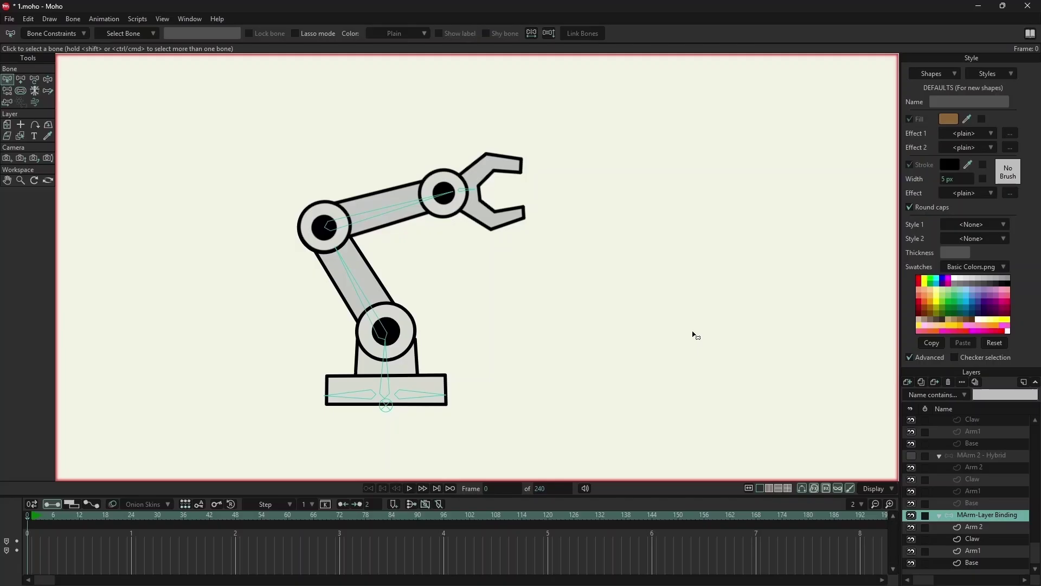
key("Down")
key("Down")
key("Down")
left_click(49, 181)
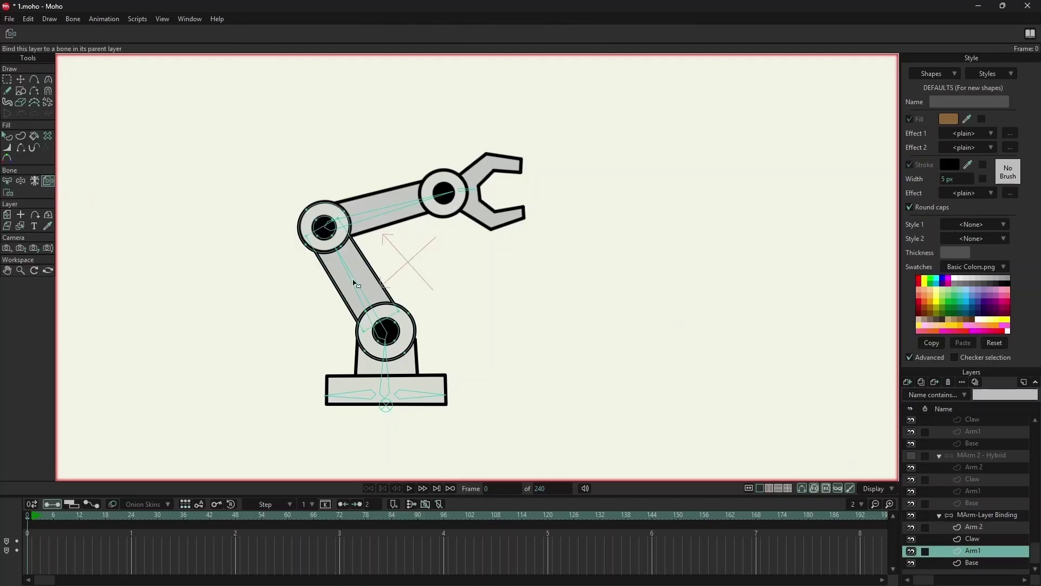
left_click(353, 283)
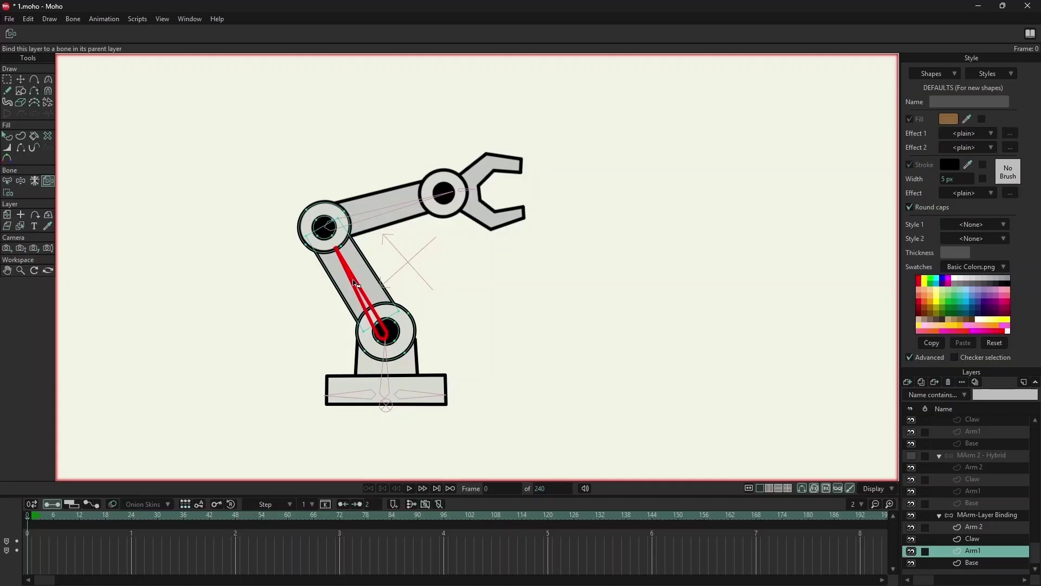
left_click(974, 527)
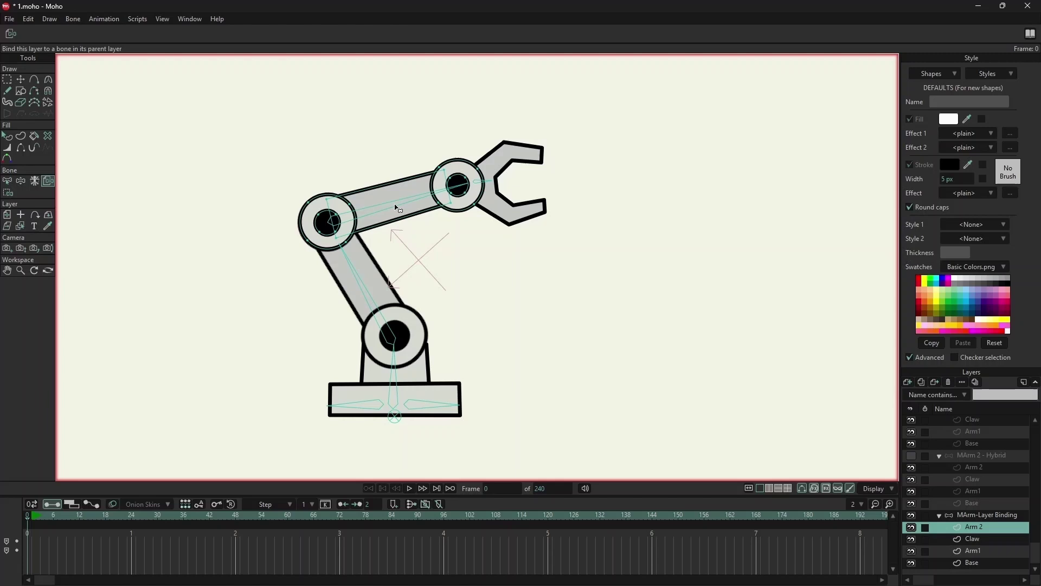
left_click(397, 209)
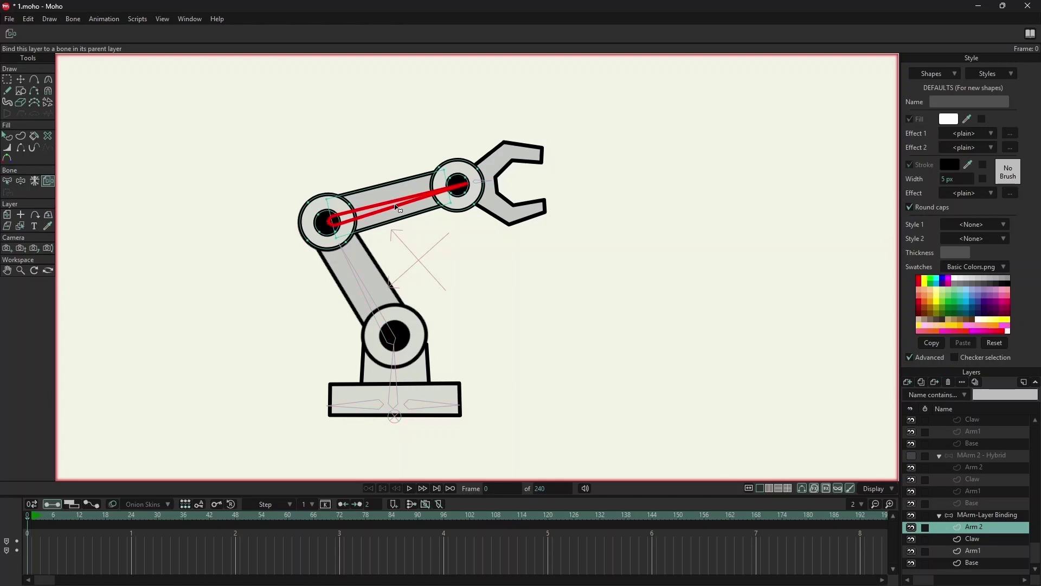
left_click(973, 538)
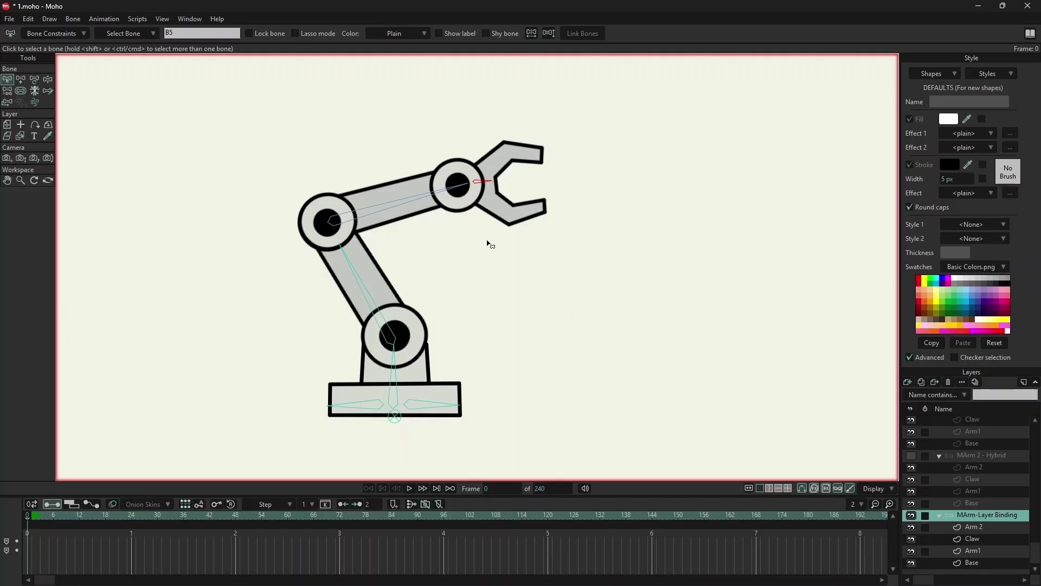
Step: Test the layer-bound arm by bending it into an L-shaped pose and swinging it by the claw
key("ctrl+z")
left_click(374, 277)
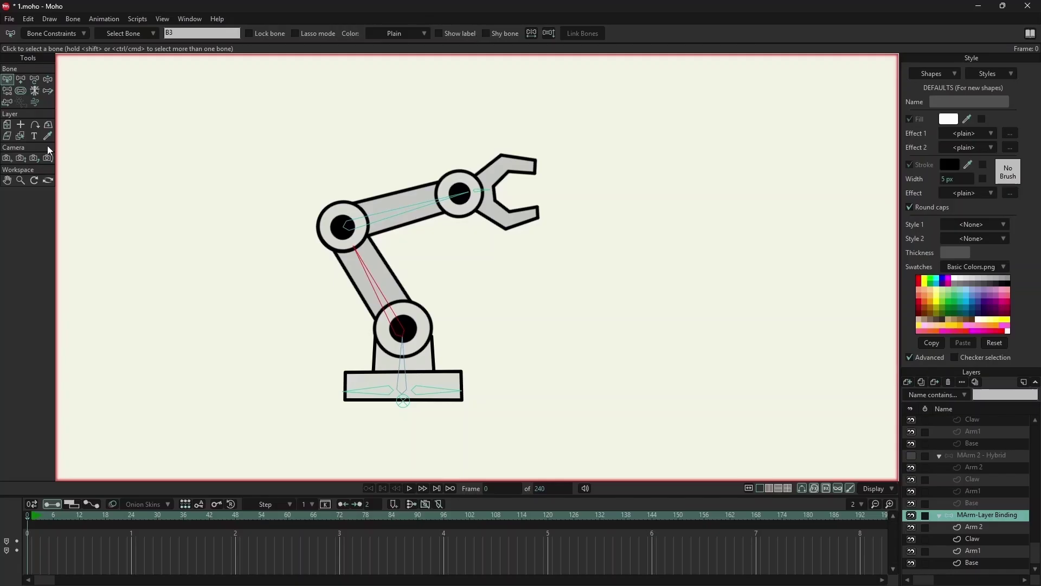
key("z")
left_click_drag(375, 277, 274, 213)
key("ctrl+z")
left_click(428, 269)
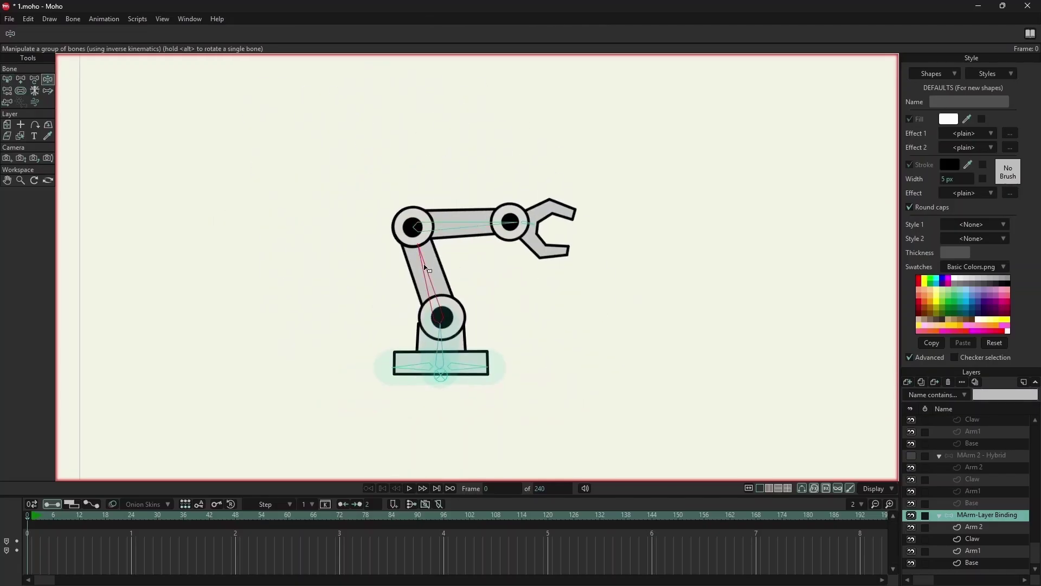
left_click_drag(428, 268, 605, 290)
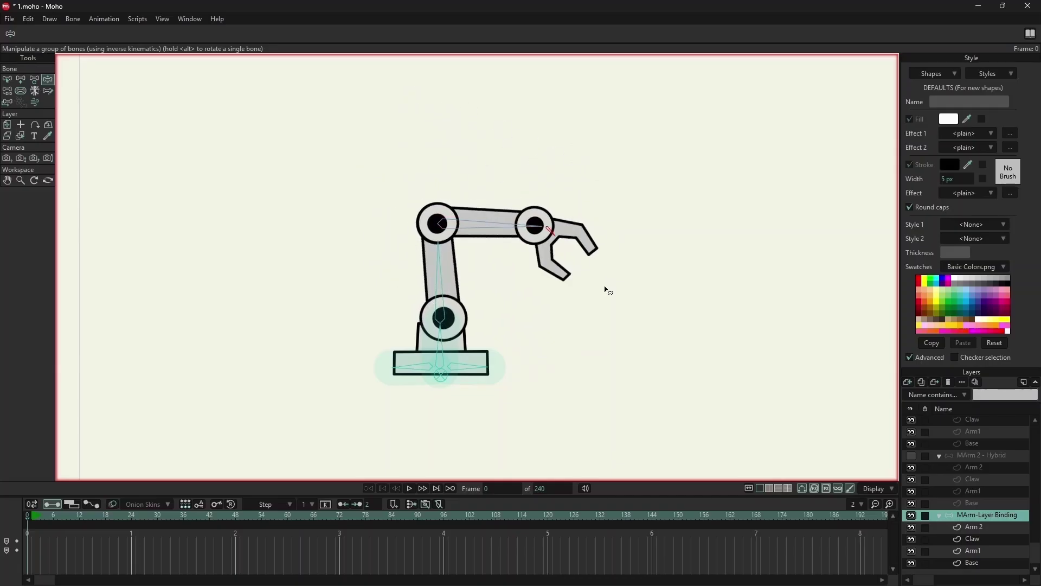
left_click_drag(556, 237, 566, 218)
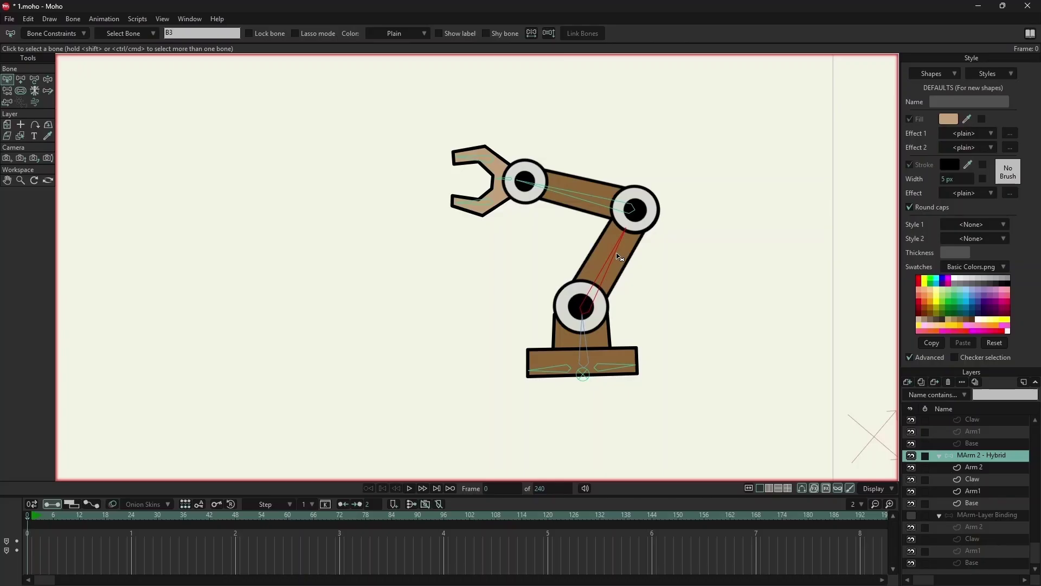
left_click(47, 80)
mouse_move(619, 252)
left_mouse_down()
mouse_move(580, 249)
mouse_move(618, 260)
mouse_move(608, 268)
left_mouse_up()
key("b")
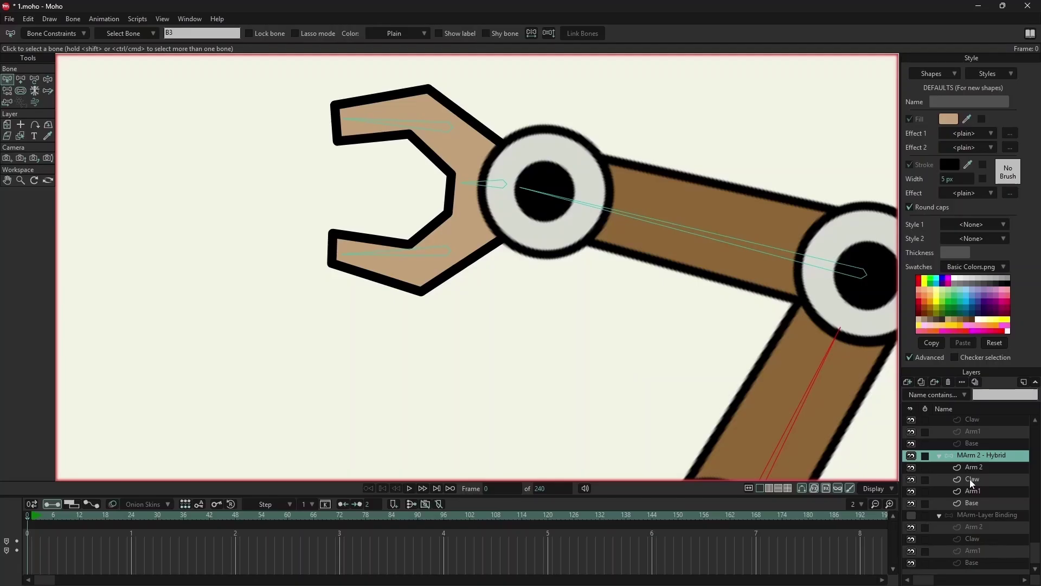
Step: Bind the hybrid Claw layer's joint points to the claw's central bone
left_click(970, 480)
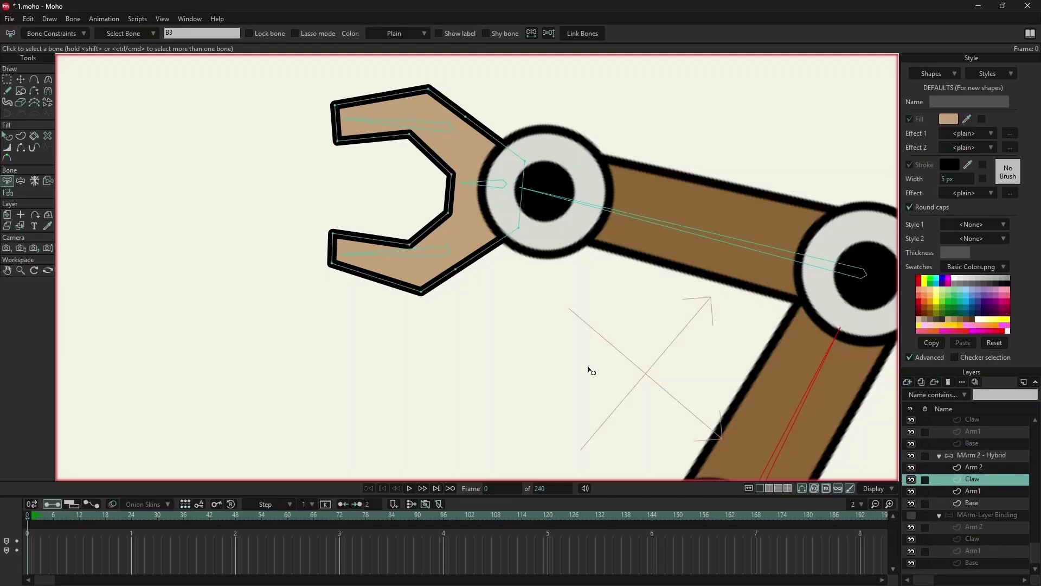
left_click(499, 189)
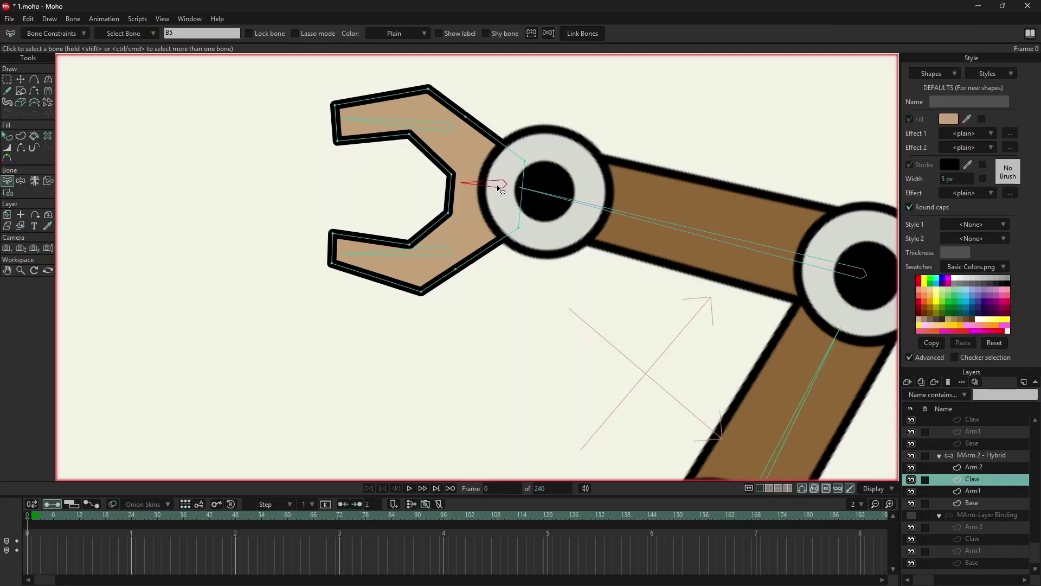
left_click(9, 194)
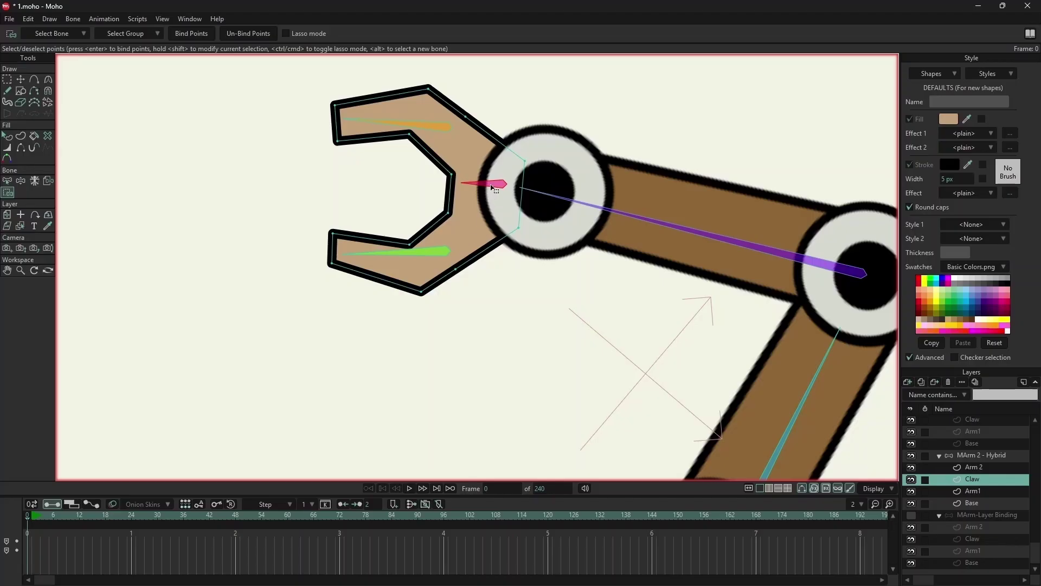
left_click_drag(457, 171, 446, 219)
left_click(521, 228, "shift")
left_click(525, 162, "shift")
left_click(193, 35)
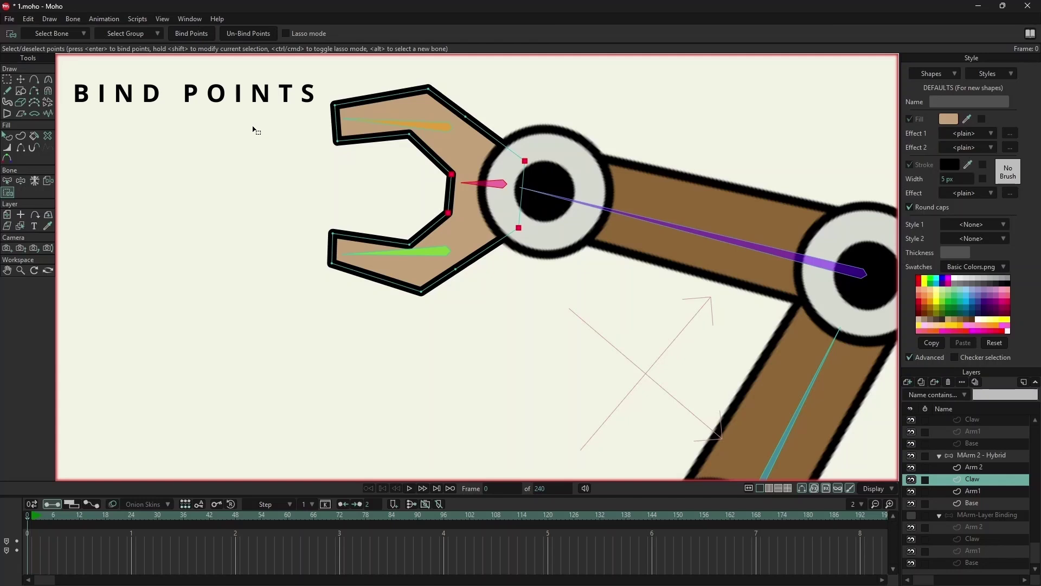
Step: Bind the upper prong's tip points to its bone, then select the lower prong's bone and points
key("b")
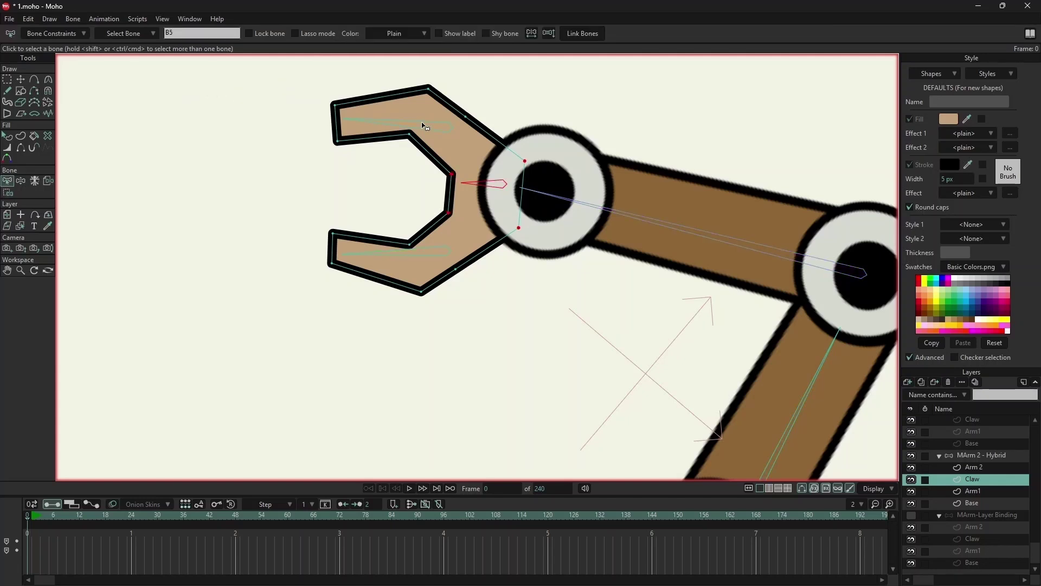
left_click(423, 125)
left_click(8, 193)
left_click_drag(316, 75, 483, 145)
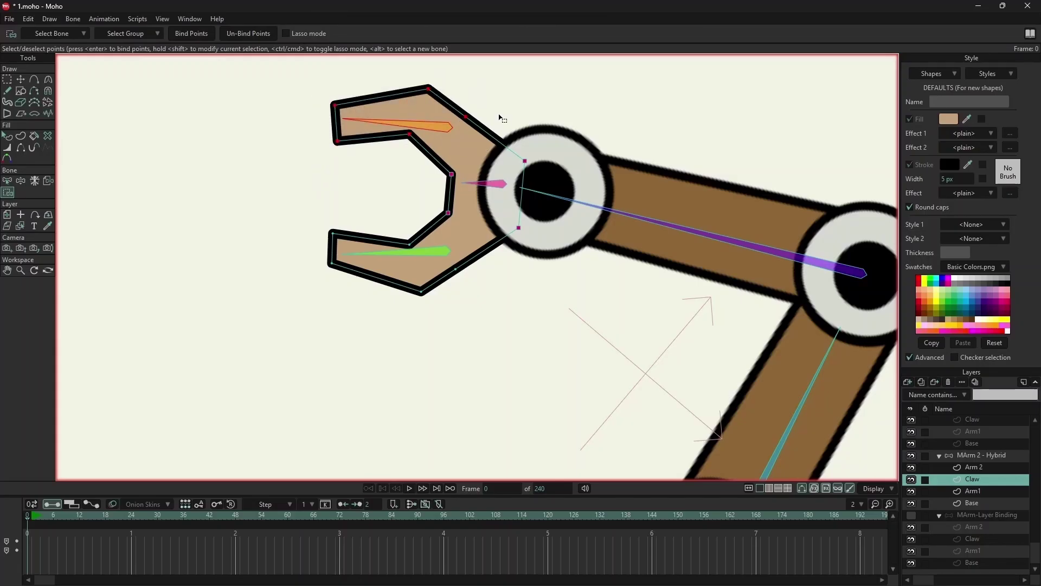
left_click(190, 33)
left_click(418, 262, "alt")
left_click_drag(310, 212, 431, 324)
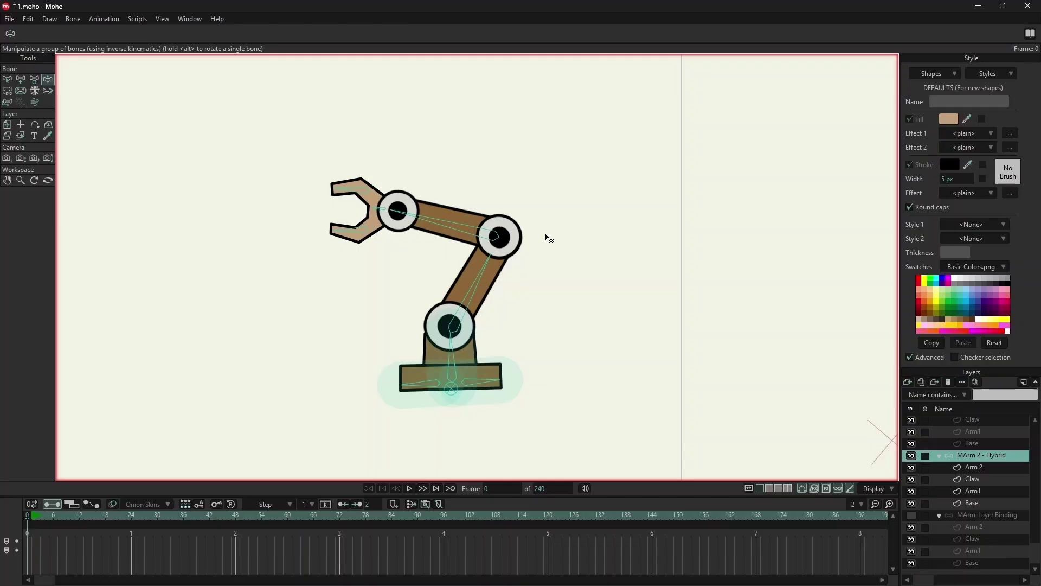
Step: Test the hybrid arm by swinging it, bending the upper prong, and posing the claw 7-shaped
left_click_drag(496, 270, 442, 223)
mouse_move(359, 178)
left_mouse_down()
mouse_move(372, 151)
mouse_move(356, 161)
left_mouse_up()
left_click(336, 201)
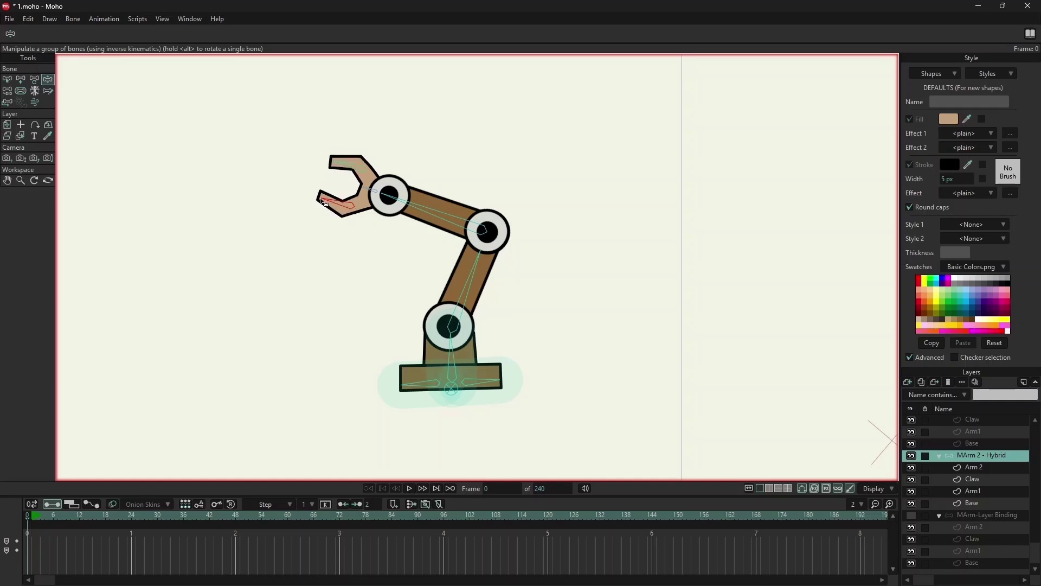
scroll(465, 231, "down", 3)
left_click_drag(387, 208, 562, 170)
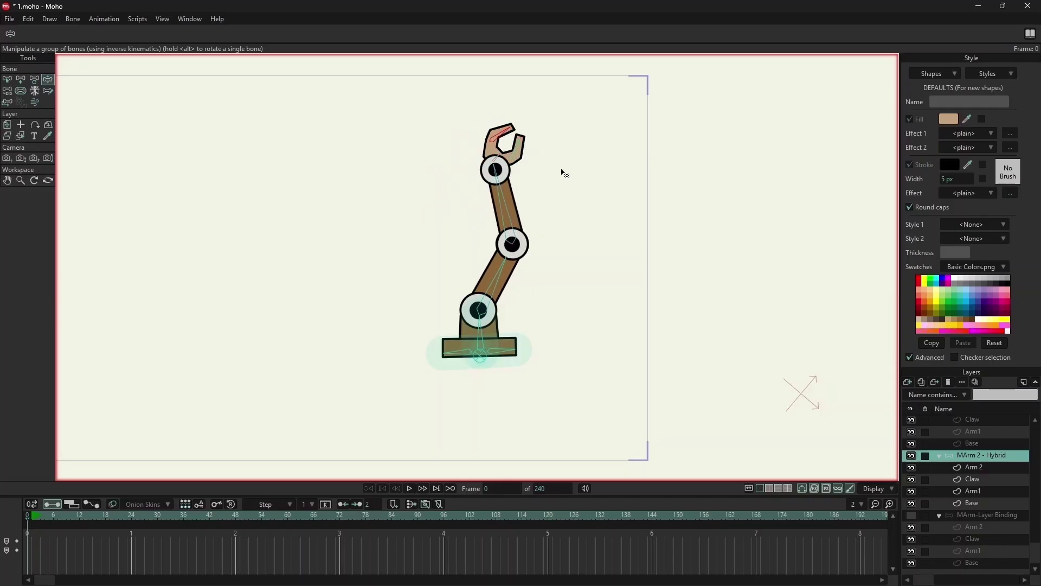
left_click_drag(505, 254, 440, 295)
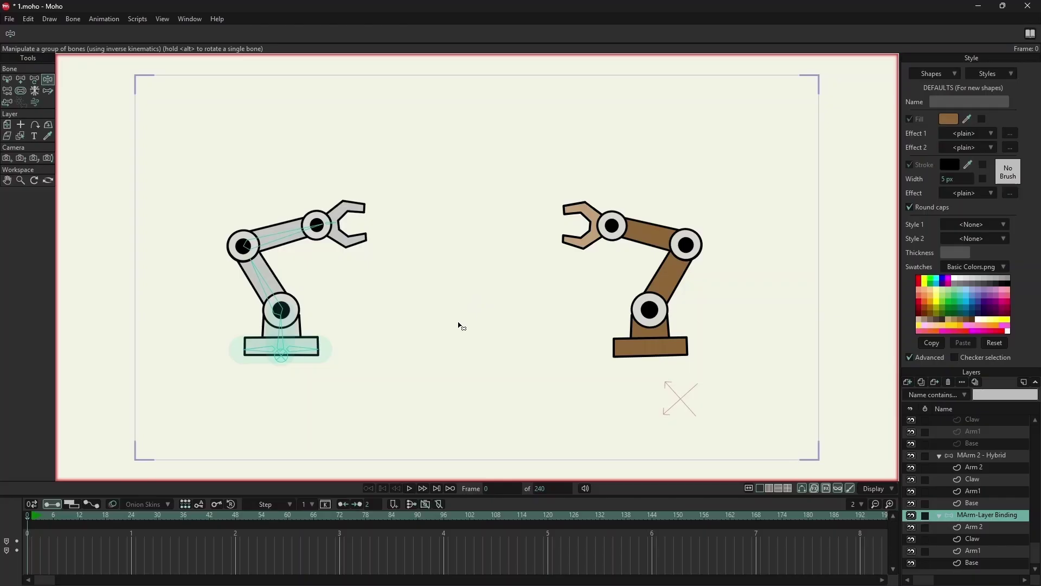
Step: Raise the grey arm upright, then select MArm 2 - Hybrid and swing the brown arm up by its claw
left_click_drag(325, 235, 442, 186)
left_click(971, 458)
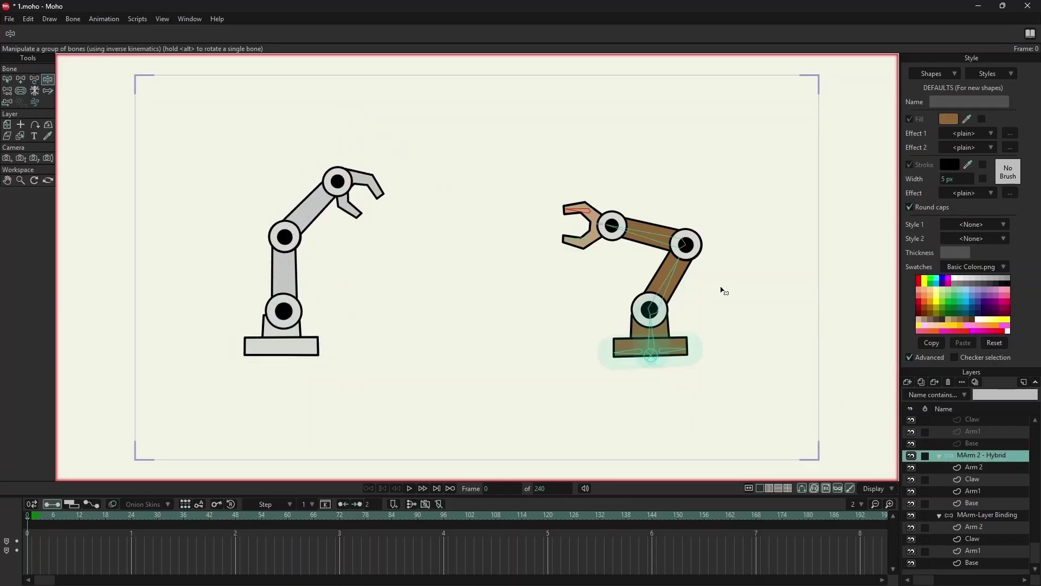
left_click_drag(612, 225, 556, 217)
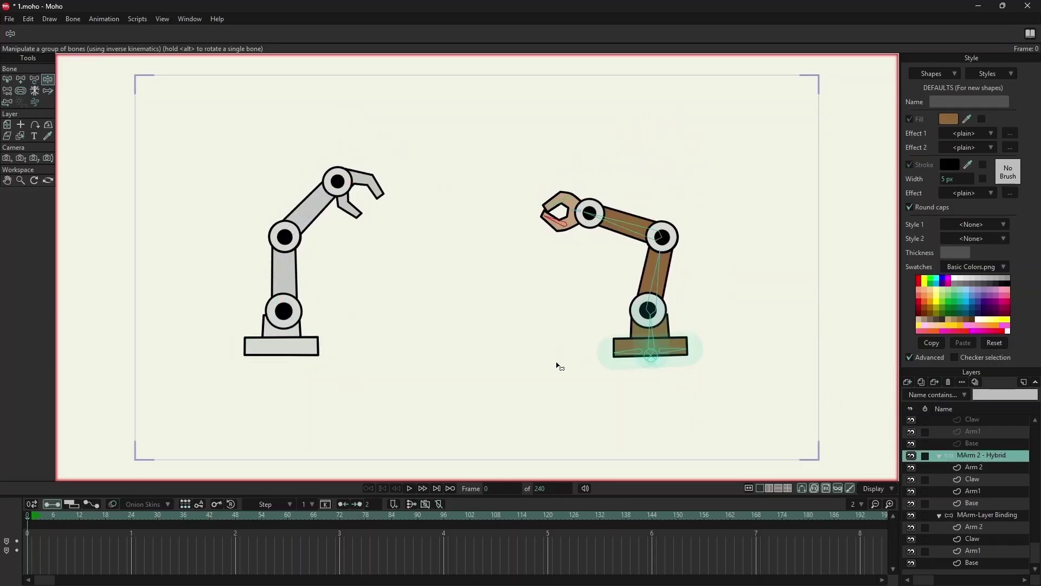